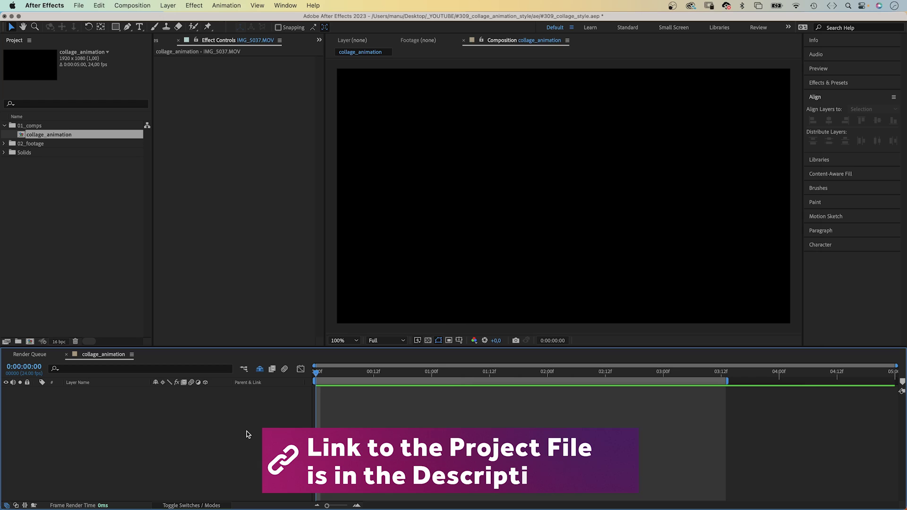
# Create a full-frame white solid layer named background
pyautogui.press('super+y')
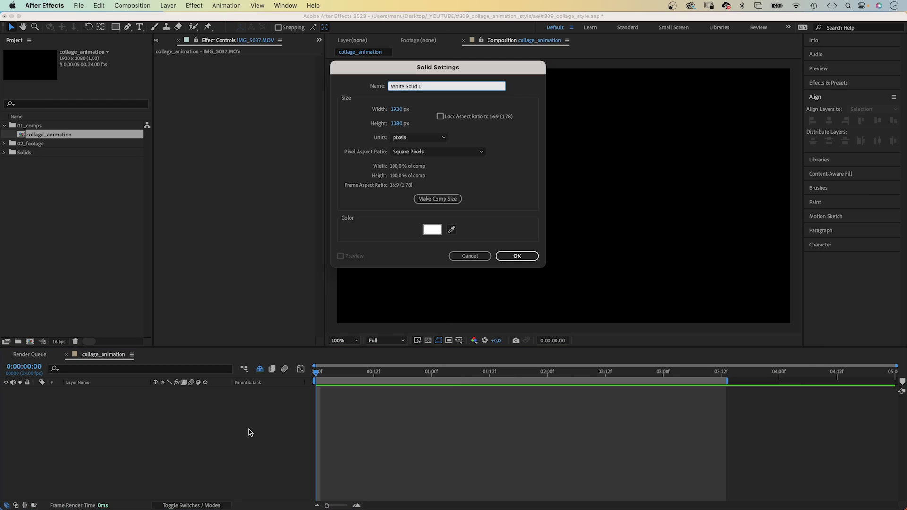
pyautogui.write('background')
pyautogui.press('Return')
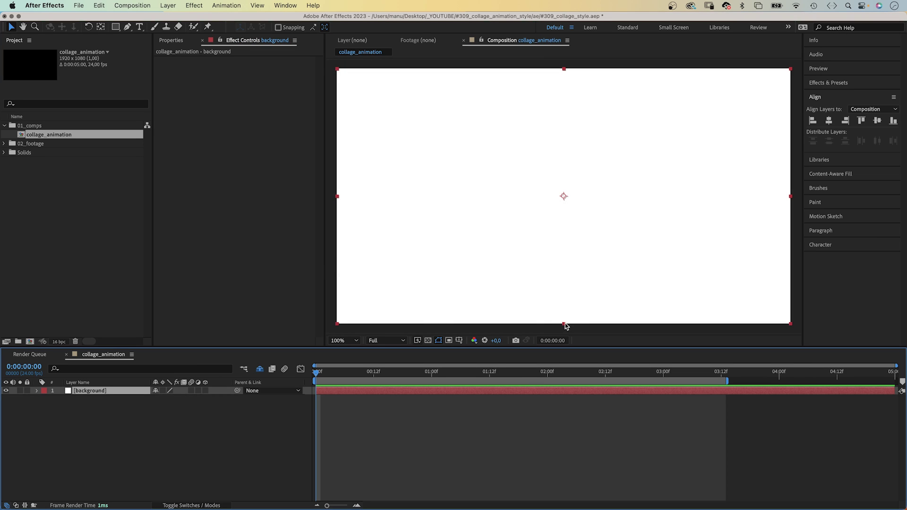
# Search Effects & Presets for 'fractal'
pyautogui.click(844, 84)
pyautogui.click(831, 95)
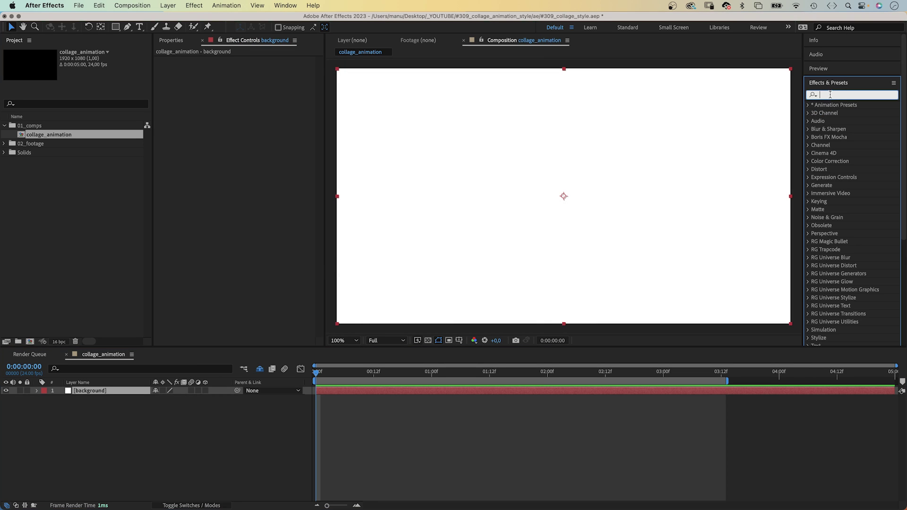
pyautogui.write('fractal')
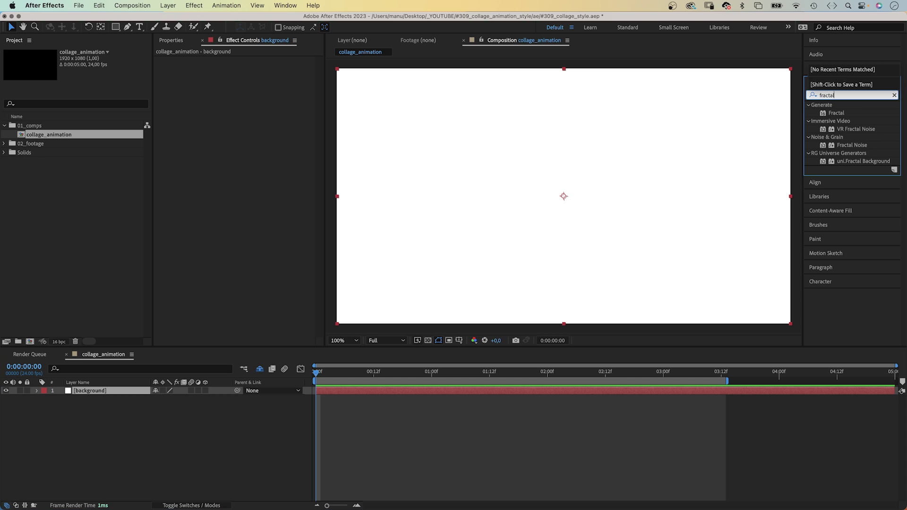
# Apply Fractal Noise to the background with Contrast 1000 and Brightness -300
pyautogui.moveTo(823, 149); pyautogui.dragTo(230, 209)
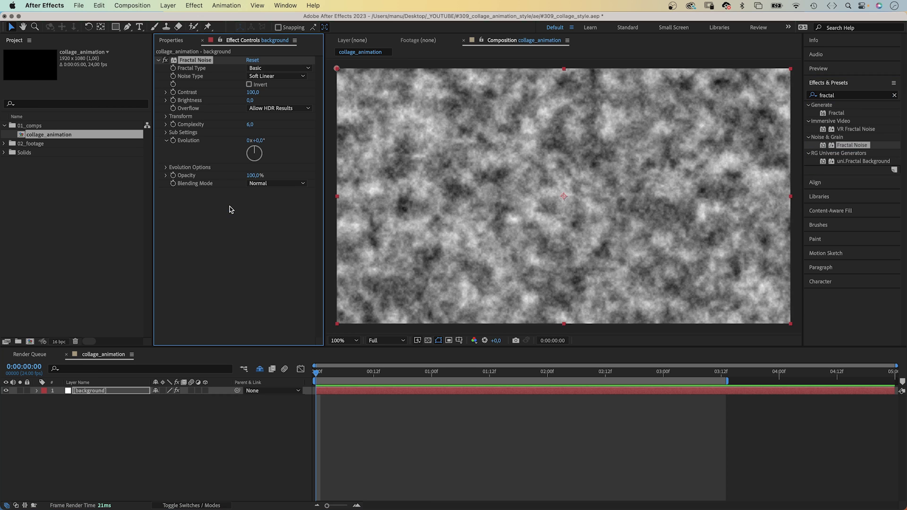
pyautogui.click(253, 92)
pyautogui.write('1000')
pyautogui.press('Tab')
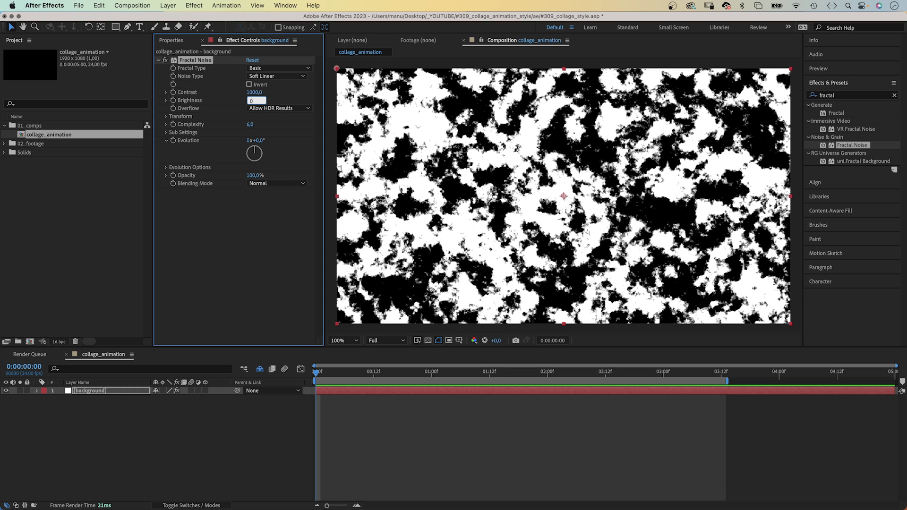
pyautogui.press('Return')
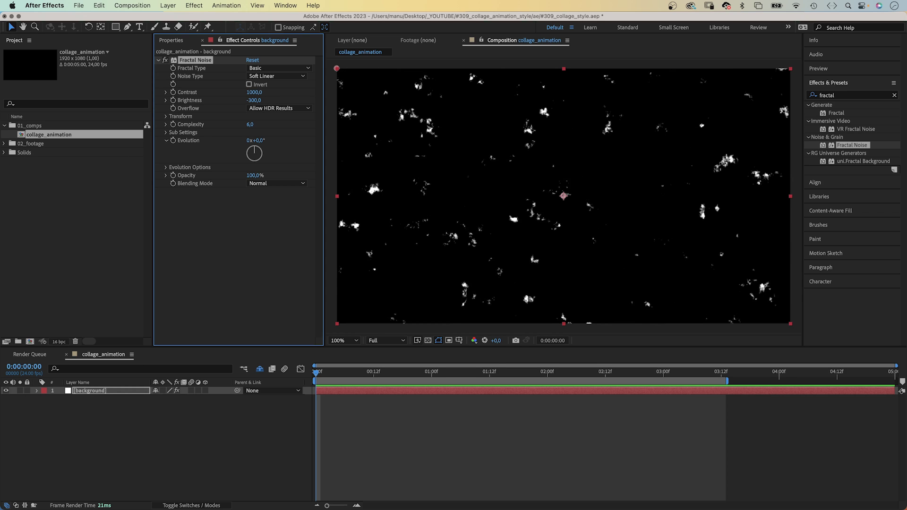
# Drive Evolution with the expression time*1000 and preview the animating noise
pyautogui.keyDown('alt'); pyautogui.click(173, 141); pyautogui.keyUp('alt')
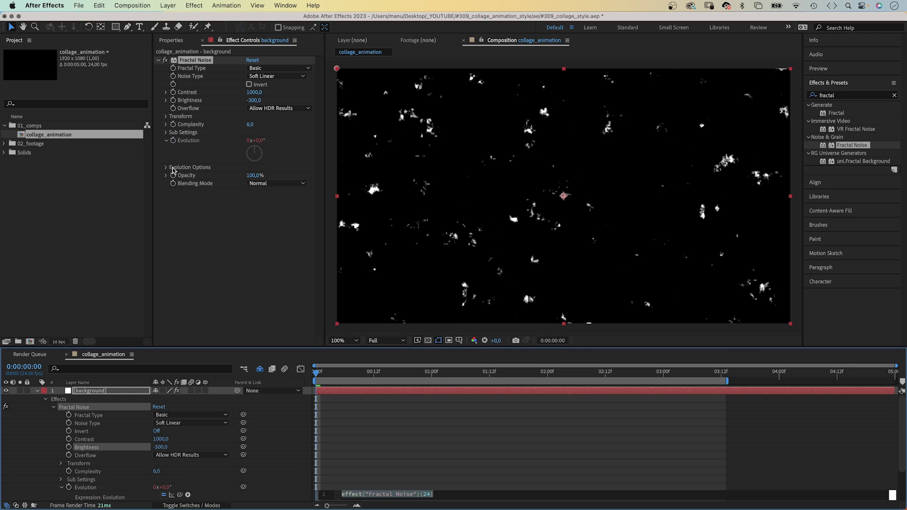
pyautogui.write('time*1000')
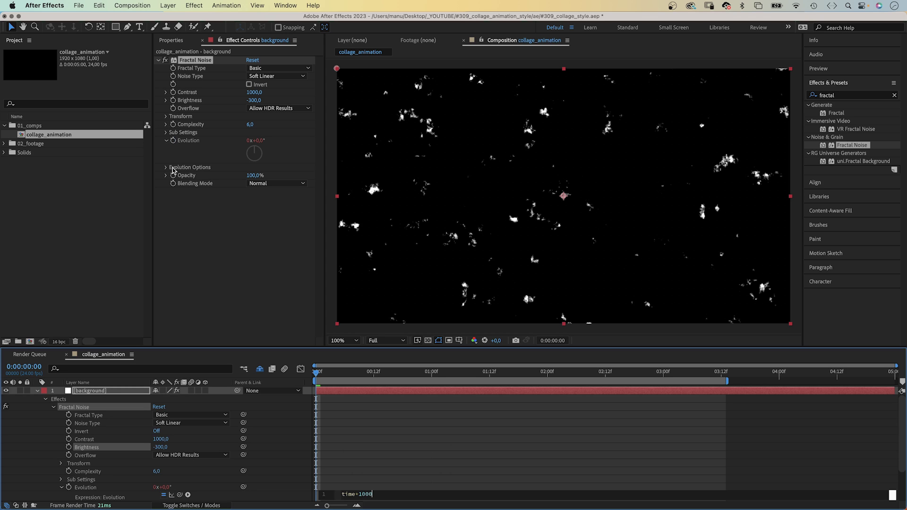
pyautogui.click(34, 433)
pyautogui.press('space')
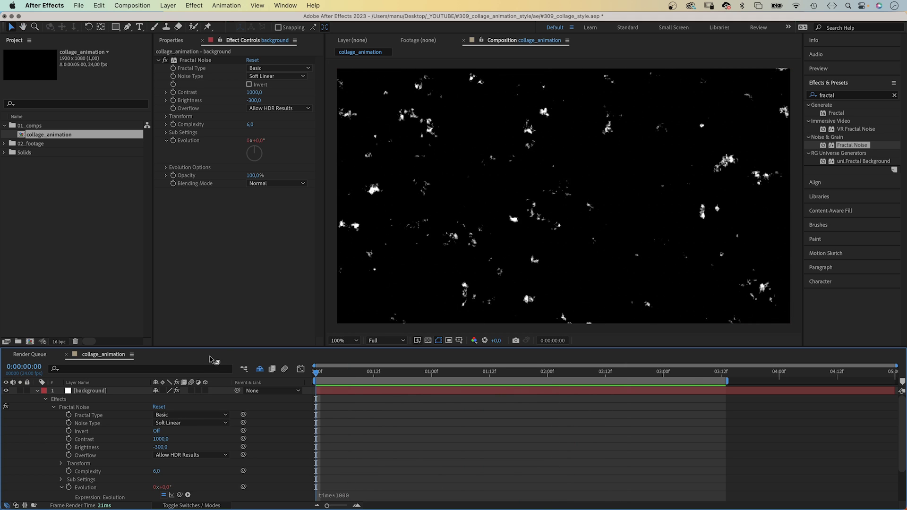
# Add the Noise effect to the background with Amount of Noise at 10%
pyautogui.click(236, 304)
pyautogui.click(846, 95)
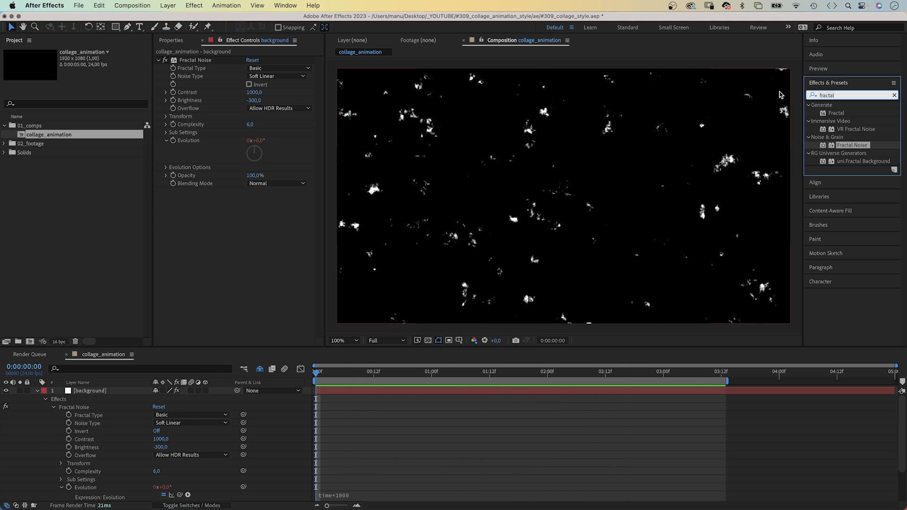
pyautogui.press('BackSpace')
pyautogui.press('BackSpace')
pyautogui.press('BackSpace')
pyautogui.press('BackSpace')
pyautogui.press('BackSpace')
pyautogui.press('BackSpace')
pyautogui.press('BackSpace')
pyautogui.write('noise')
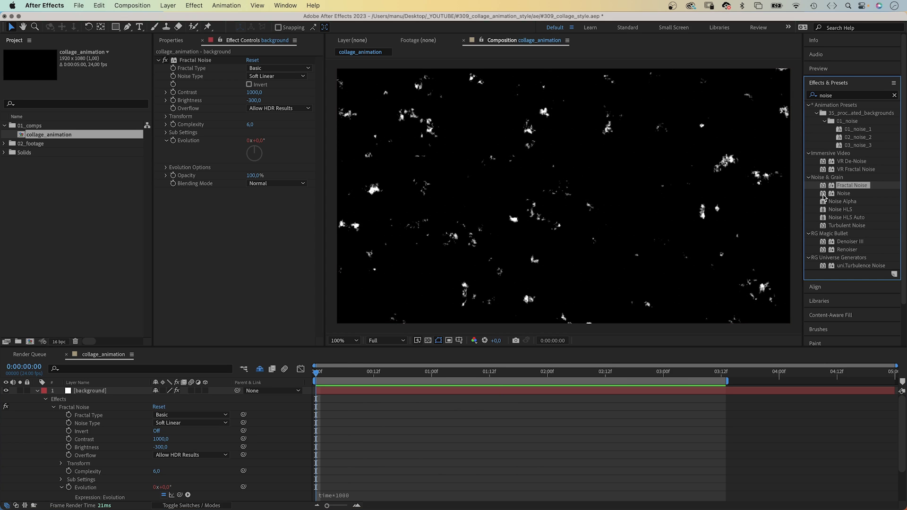
pyautogui.moveTo(824, 196); pyautogui.dragTo(708, 222)
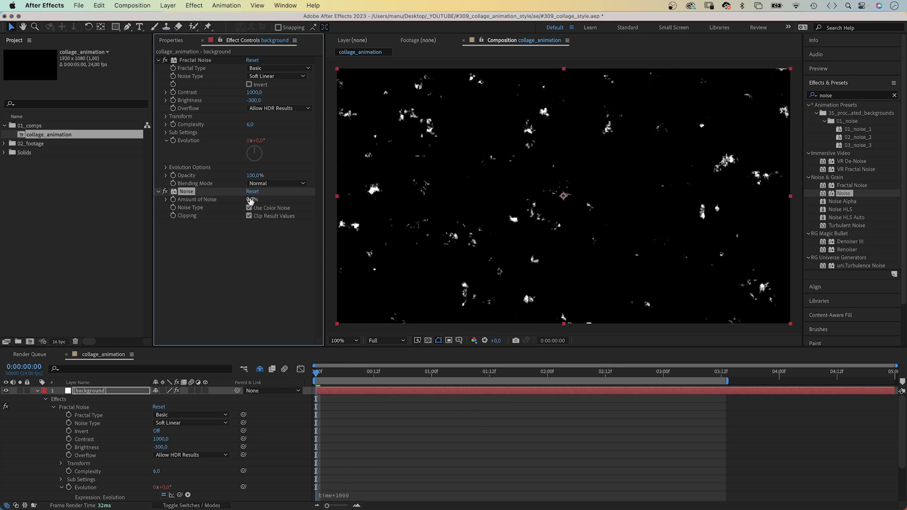
pyautogui.click(251, 200)
pyautogui.press('Return')
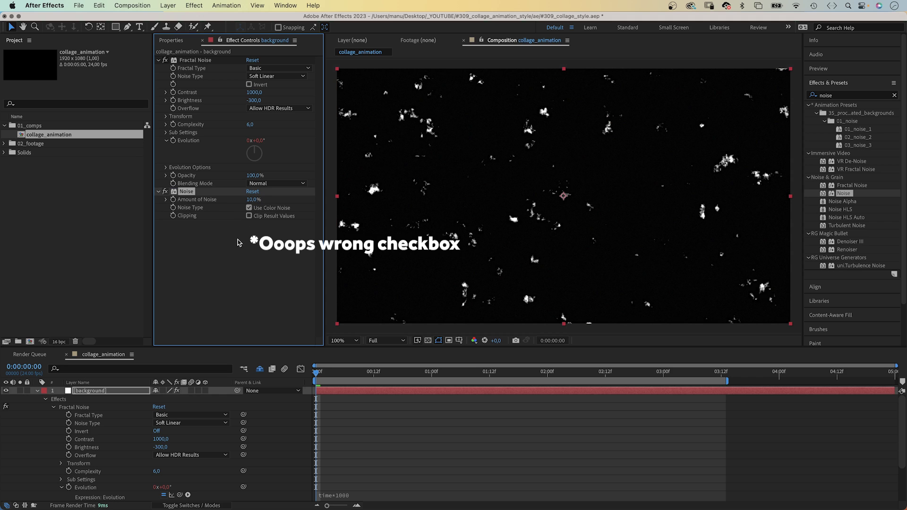
# Add CC Ball Action to the background with Ball Size 30
pyautogui.click(841, 96)
pyautogui.press('super+a')
pyautogui.write('cc ball')
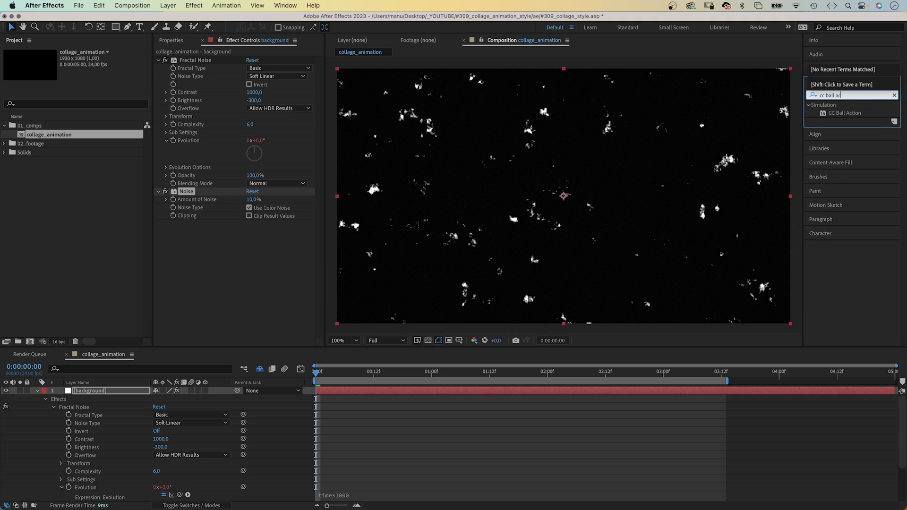
pyautogui.moveTo(830, 113); pyautogui.dragTo(231, 274)
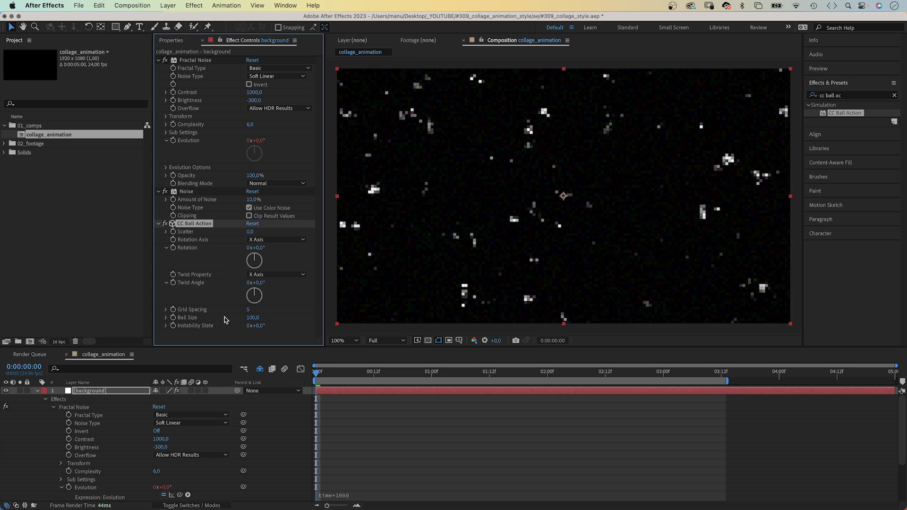
pyautogui.click(251, 318)
pyautogui.press('Return')
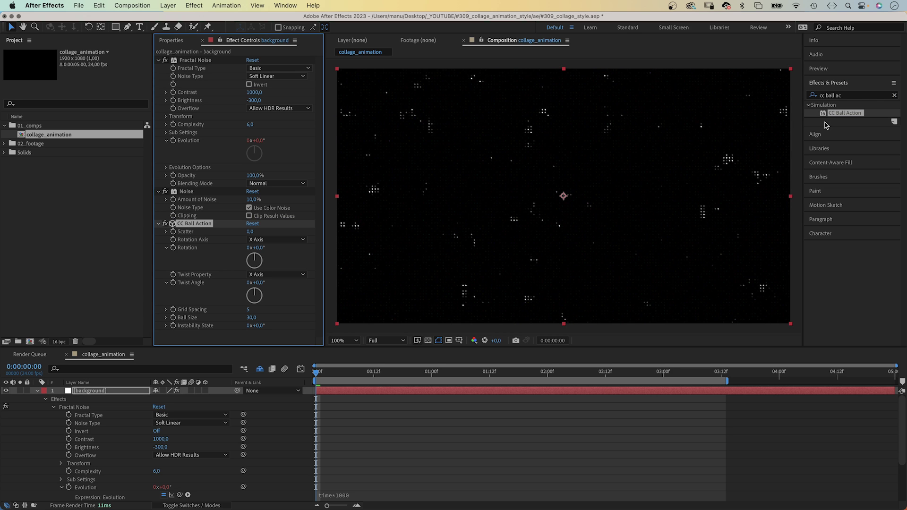
# Add Posterize Time at 4 fps and preview the choppy dotted background
pyautogui.click(853, 99)
pyautogui.write('posterize')
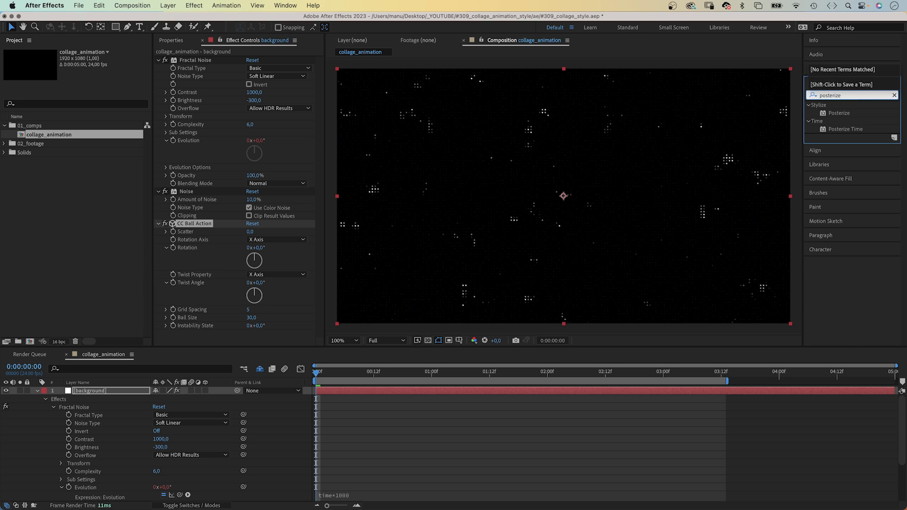
pyautogui.moveTo(823, 134); pyautogui.dragTo(157, 339)
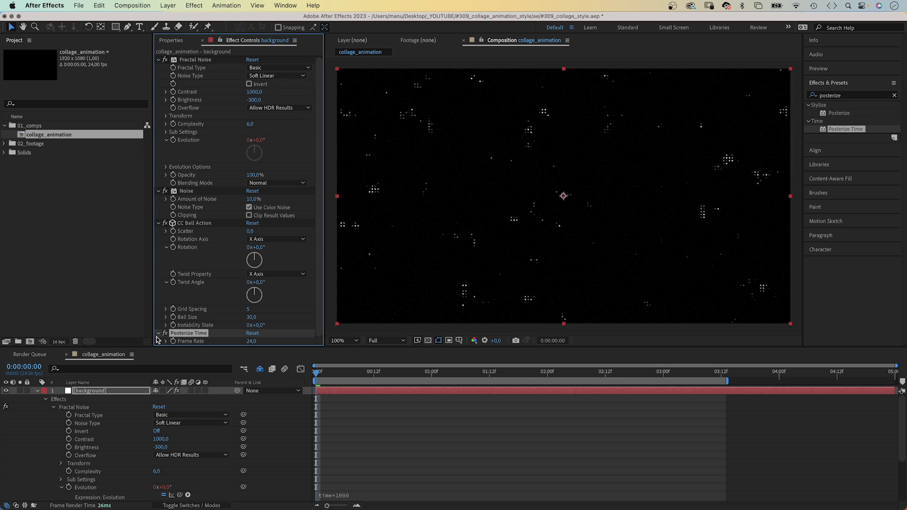
pyautogui.click(250, 341)
pyautogui.press('Return')
pyautogui.click(38, 447)
pyautogui.press('space')
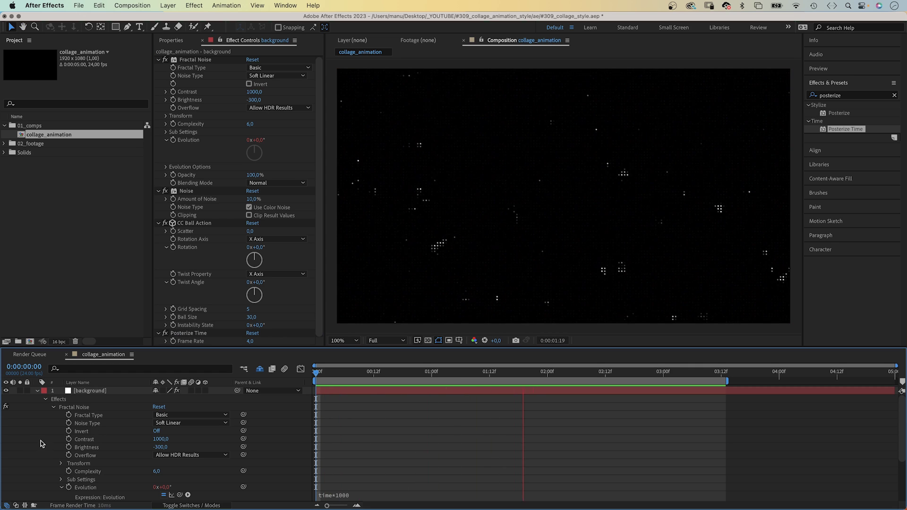
pyautogui.press('space')
pyautogui.press('Home')
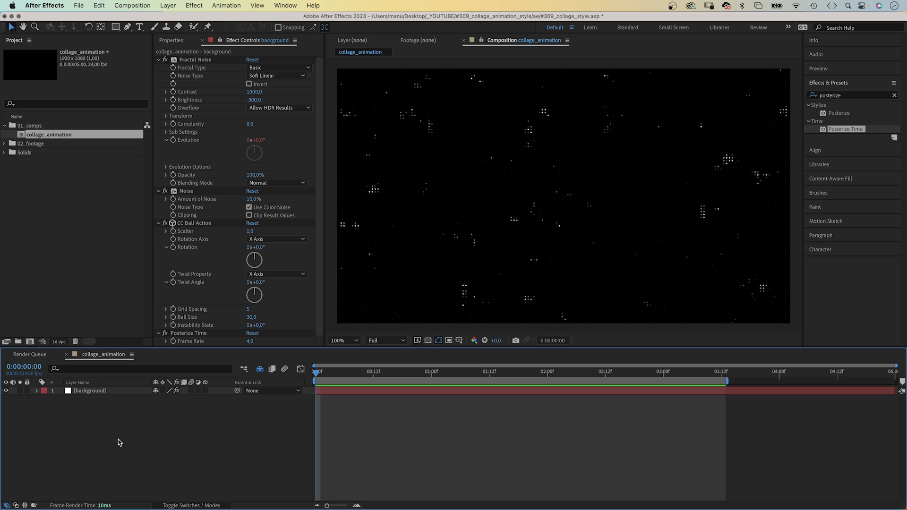
# Draw a closed six-point polygon with the Pen tool over the comp centre
pyautogui.click(129, 27)
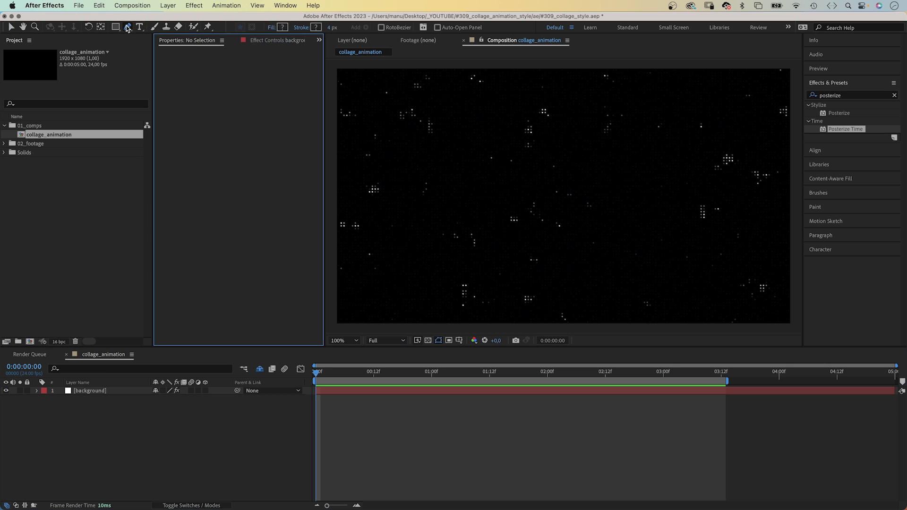
pyautogui.click(496, 147)
pyautogui.click(488, 269)
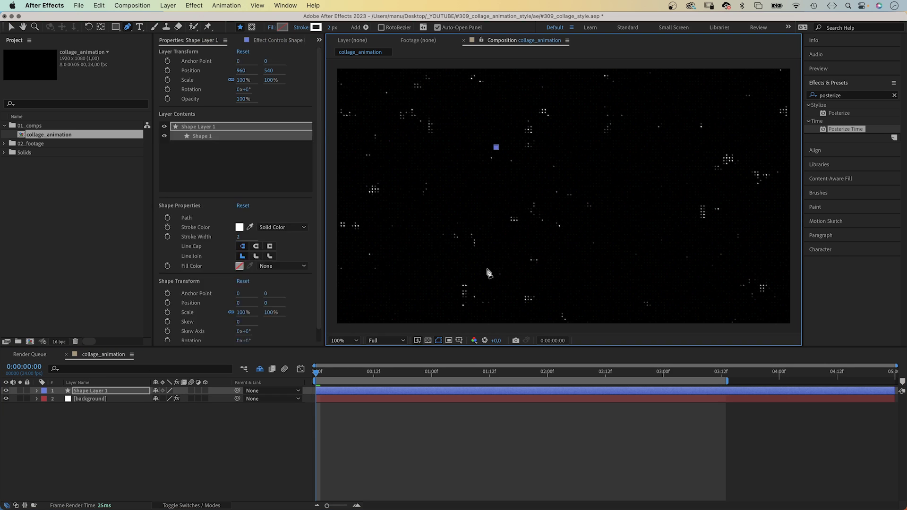
pyautogui.click(602, 281)
pyautogui.click(657, 272)
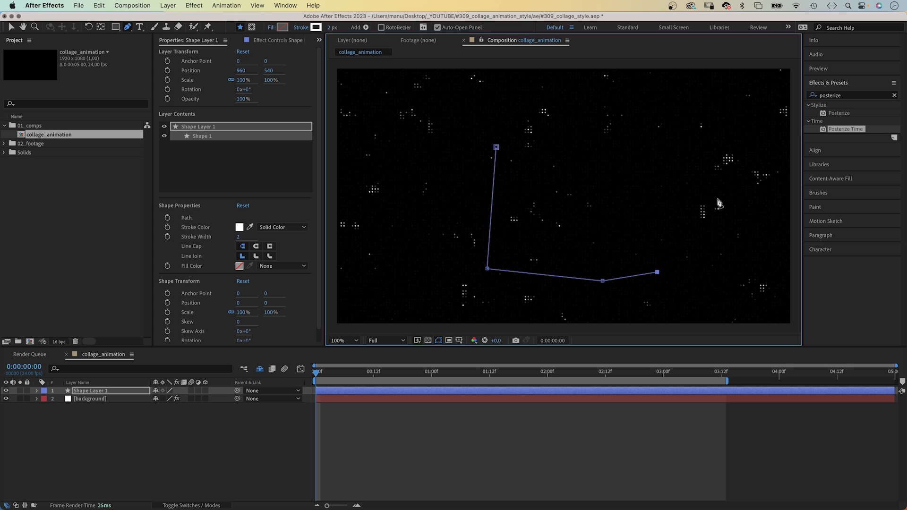
pyautogui.click(658, 141)
pyautogui.click(567, 125)
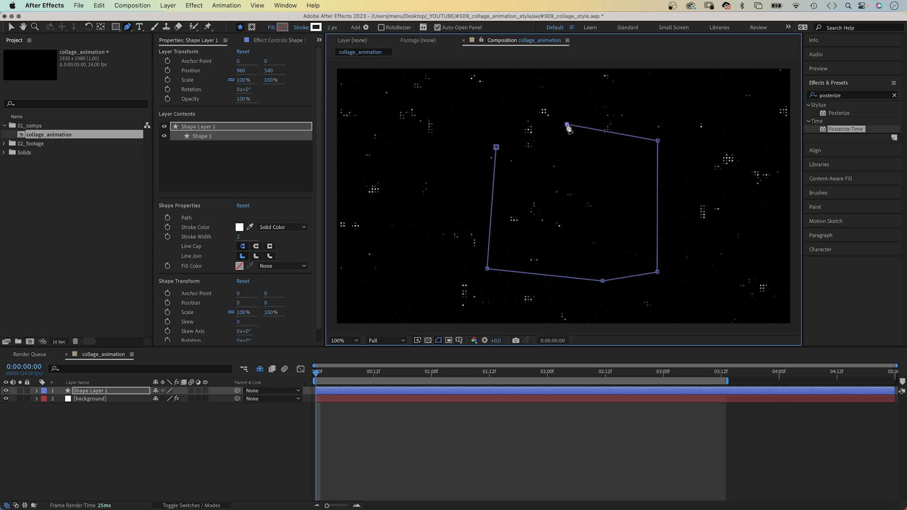
pyautogui.click(496, 148)
# Rename the new shape layer to paper
pyautogui.press('v')
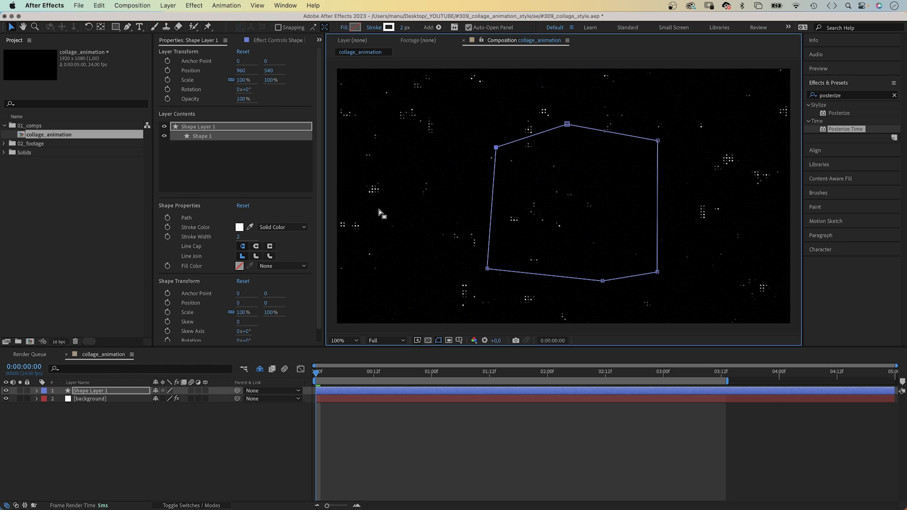
pyautogui.click(97, 391)
pyautogui.press('Return')
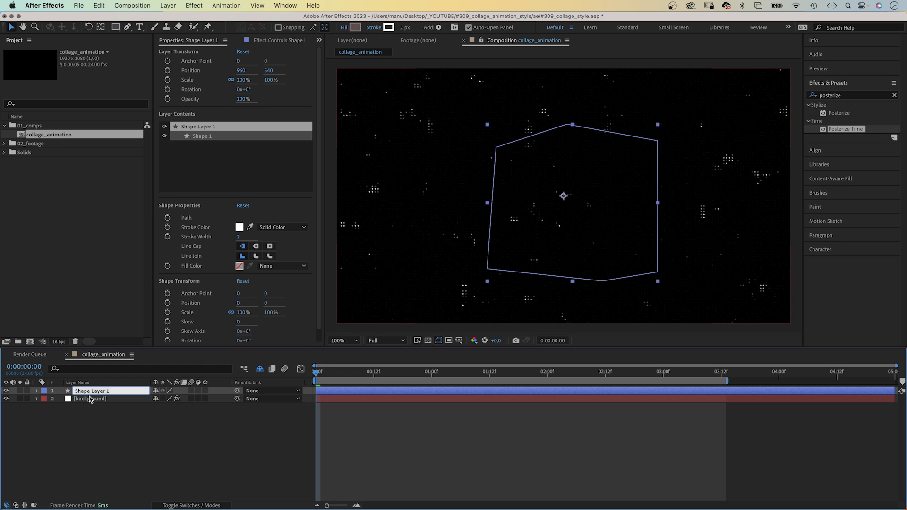
pyautogui.write('paper')
pyautogui.press('Return')
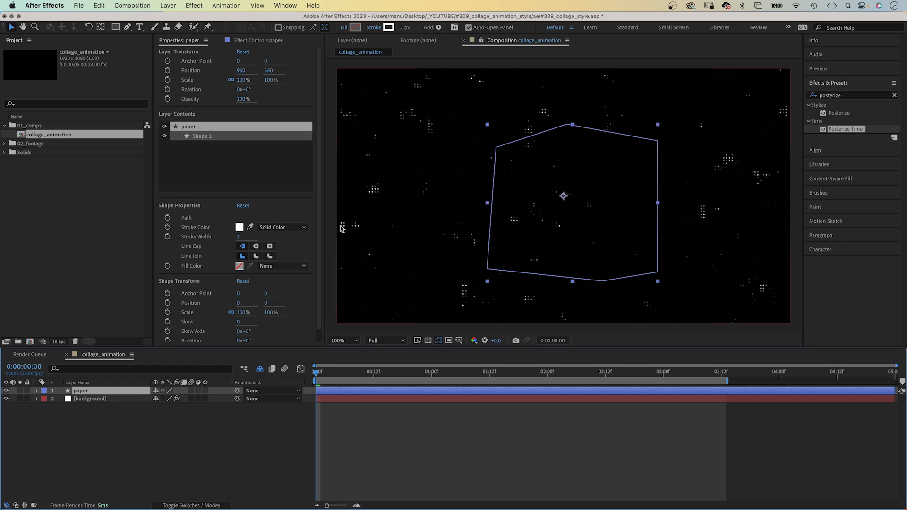
# Set the paper shape's Stroke to None and Fill to Solid Color
pyautogui.click(282, 227)
pyautogui.click(278, 238)
pyautogui.click(282, 266)
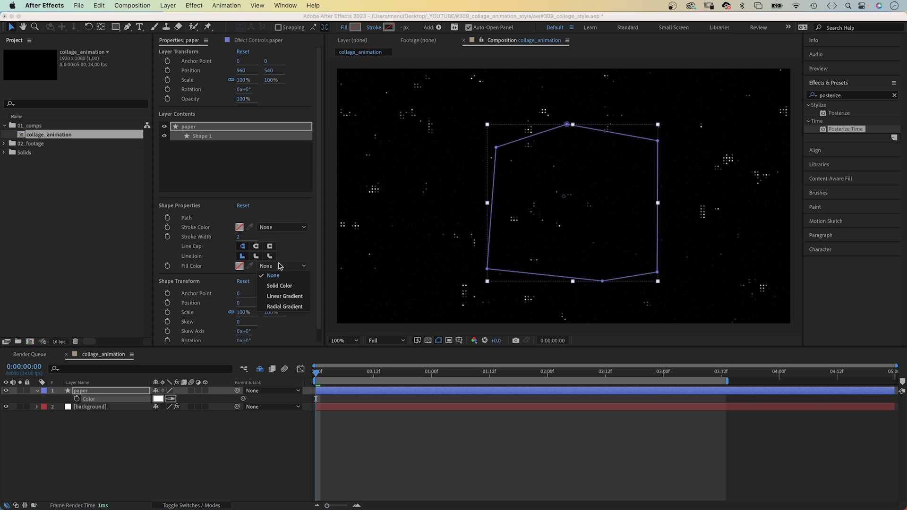
pyautogui.click(275, 285)
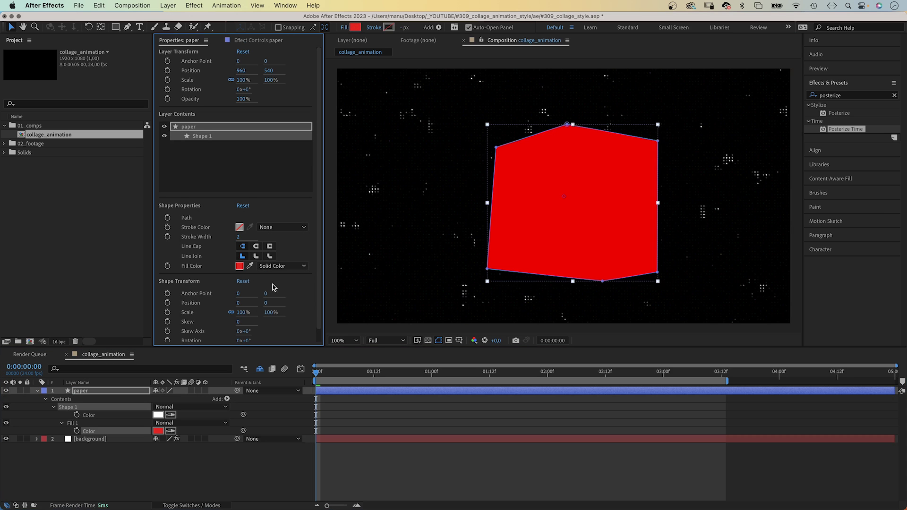
pyautogui.click(354, 29)
# Apply Turbulent Displace to paper set to Twist, Amount 10, Size 30
pyautogui.press('Escape')
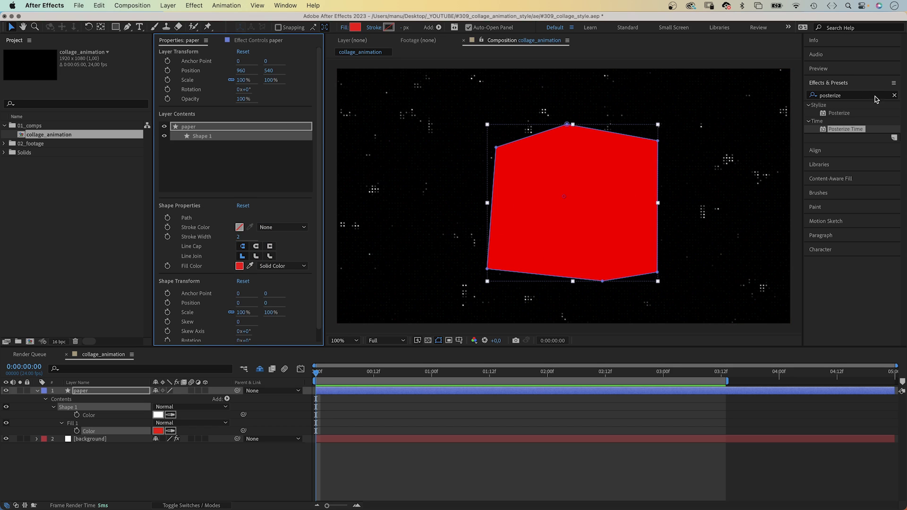
pyautogui.click(892, 96)
pyautogui.write('t')
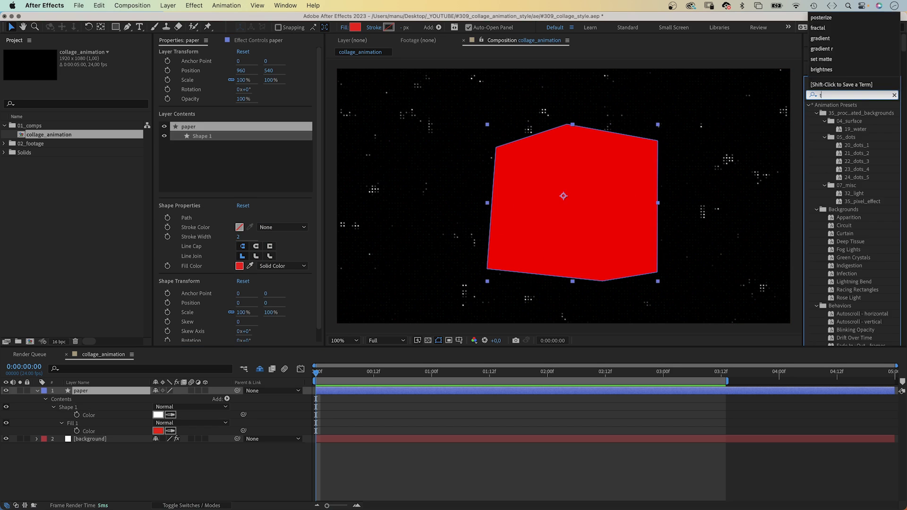
pyautogui.write('urbulent di')
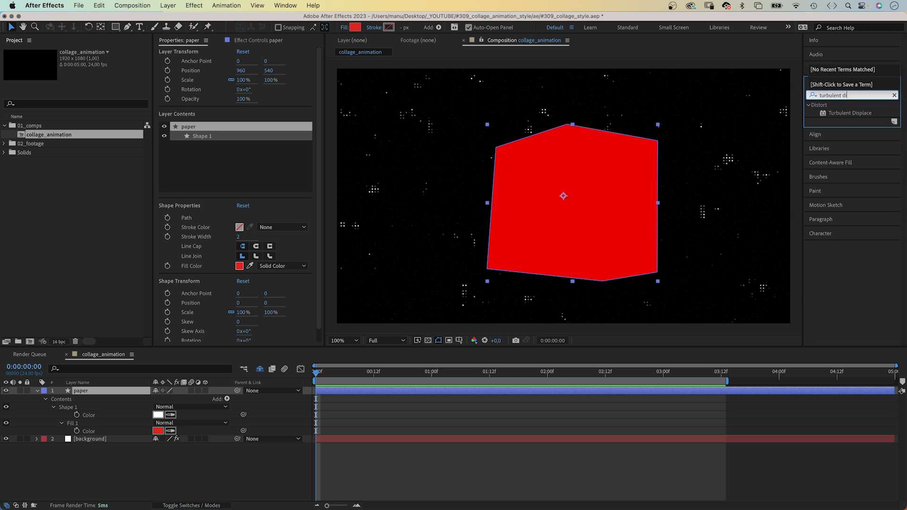
pyautogui.moveTo(824, 113); pyautogui.dragTo(87, 396)
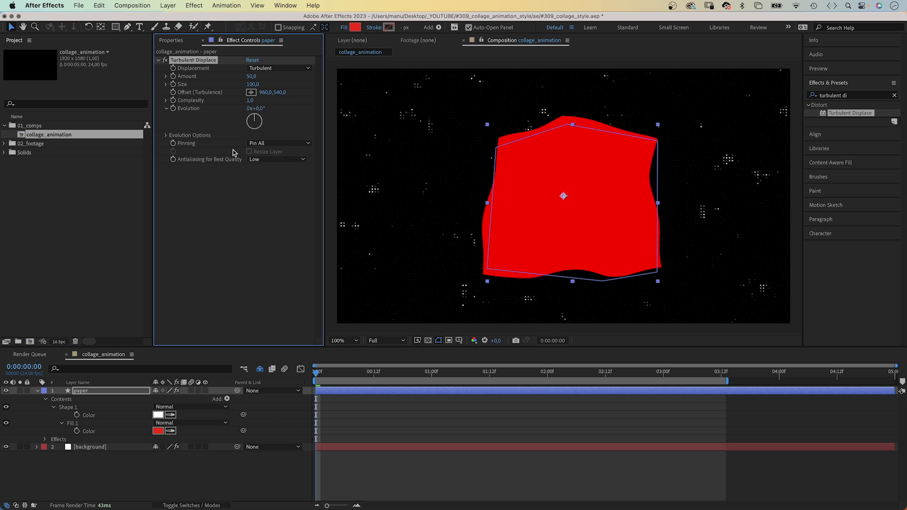
pyautogui.click(267, 68)
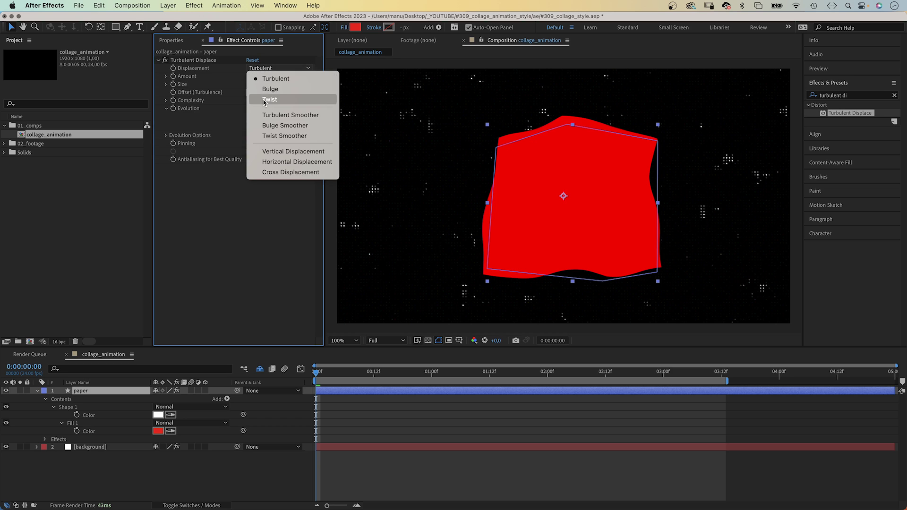
pyautogui.click(265, 100)
pyautogui.click(248, 77)
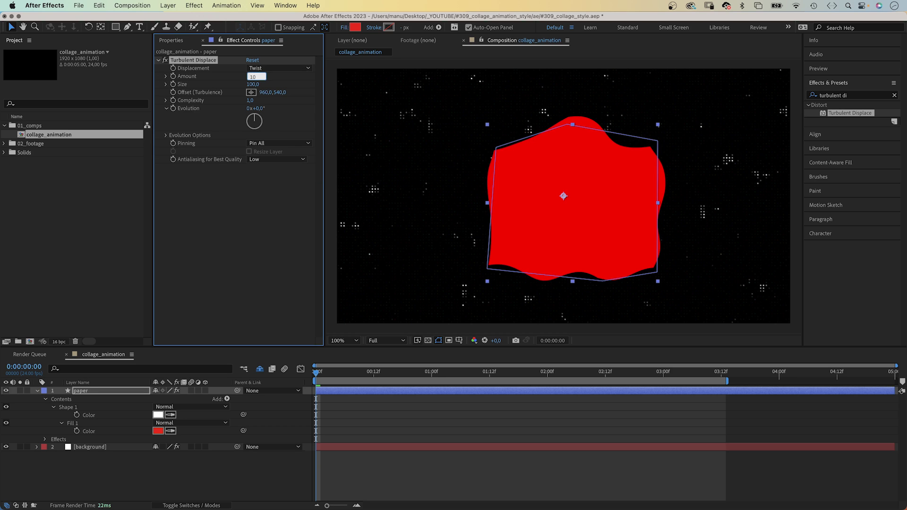
pyautogui.press('Tab')
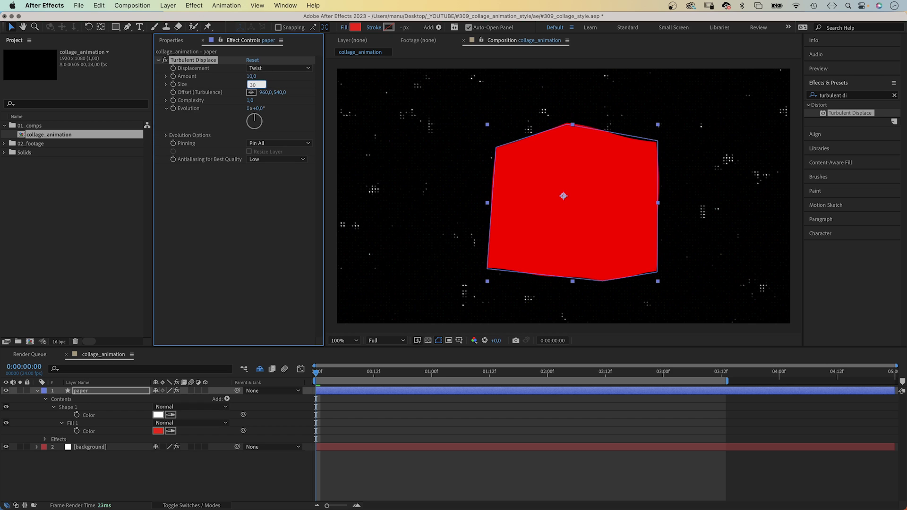
pyautogui.press('Return')
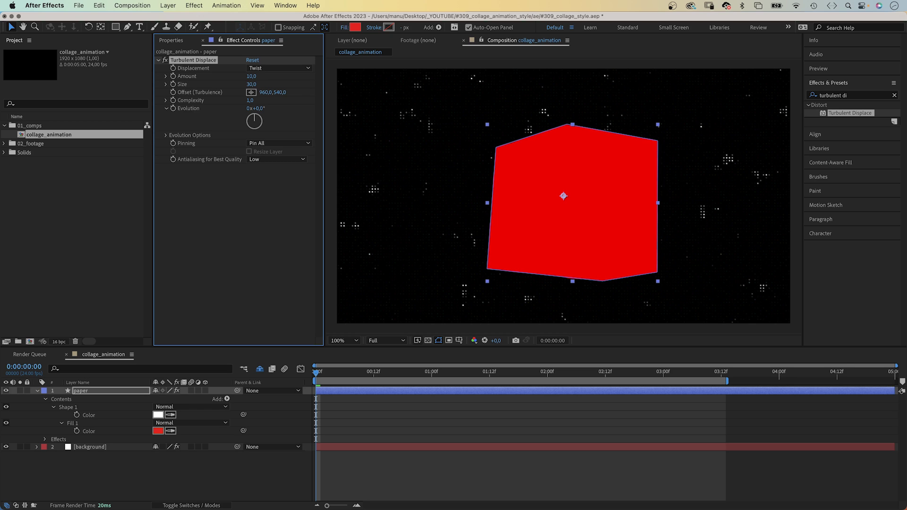
# Apply Roughen Edges to the paper layer with Border 12 and Complexity 10
pyautogui.click(895, 95)
pyautogui.click(852, 95)
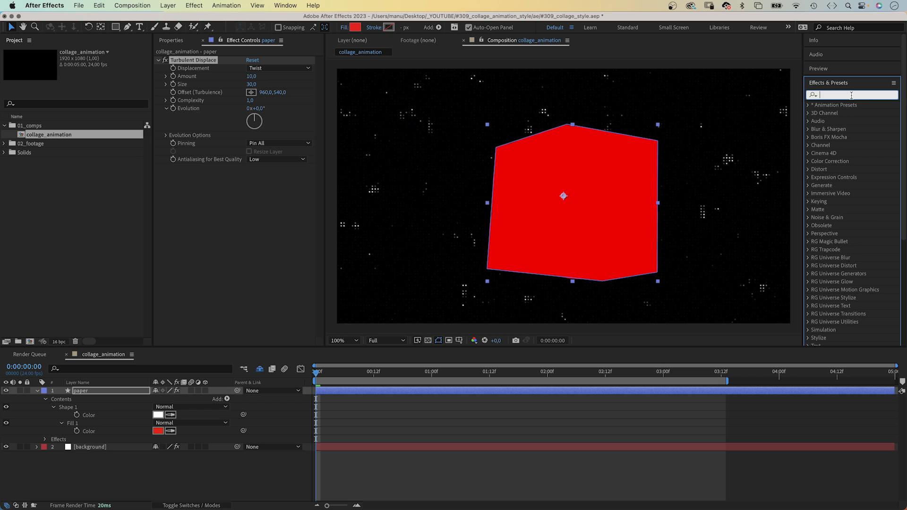
pyautogui.write('roughen edges')
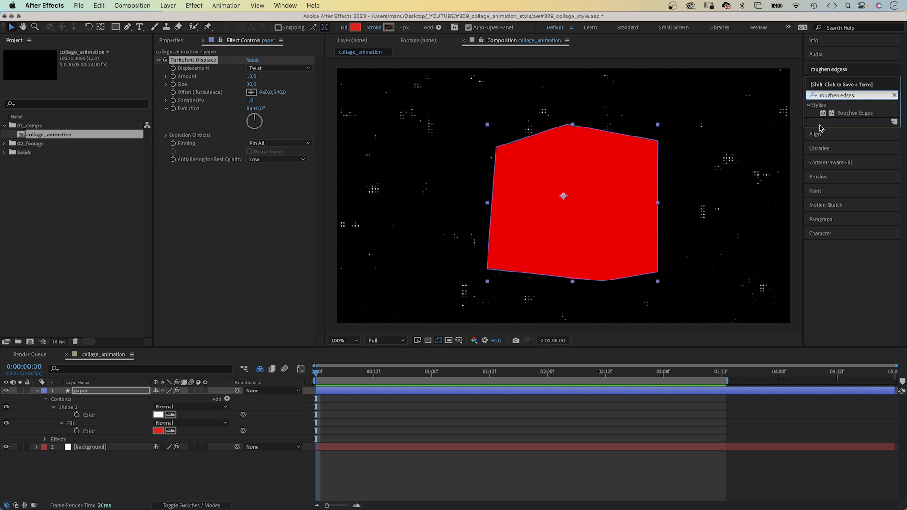
pyautogui.moveTo(846, 114); pyautogui.dragTo(382, 222)
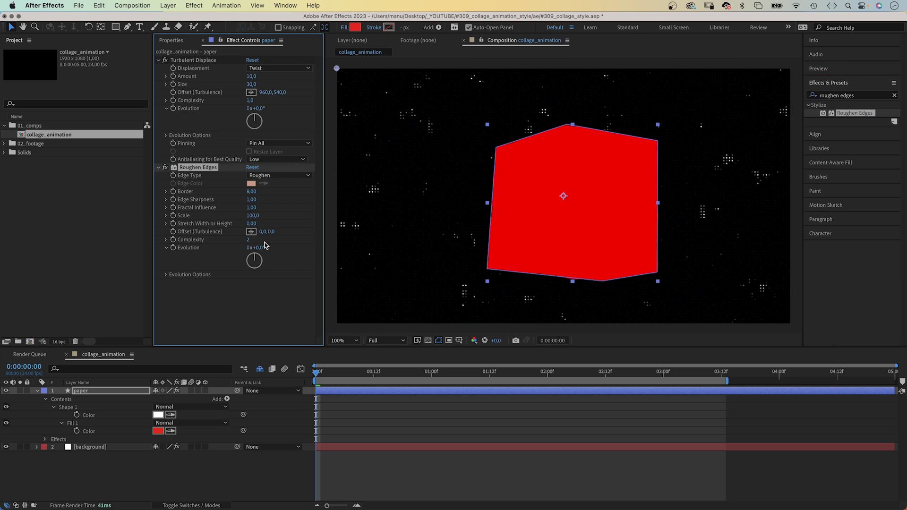
pyautogui.click(250, 192)
pyautogui.press('Return')
pyautogui.click(248, 240)
pyautogui.press('Return')
pyautogui.click(895, 95)
pyautogui.click(868, 97)
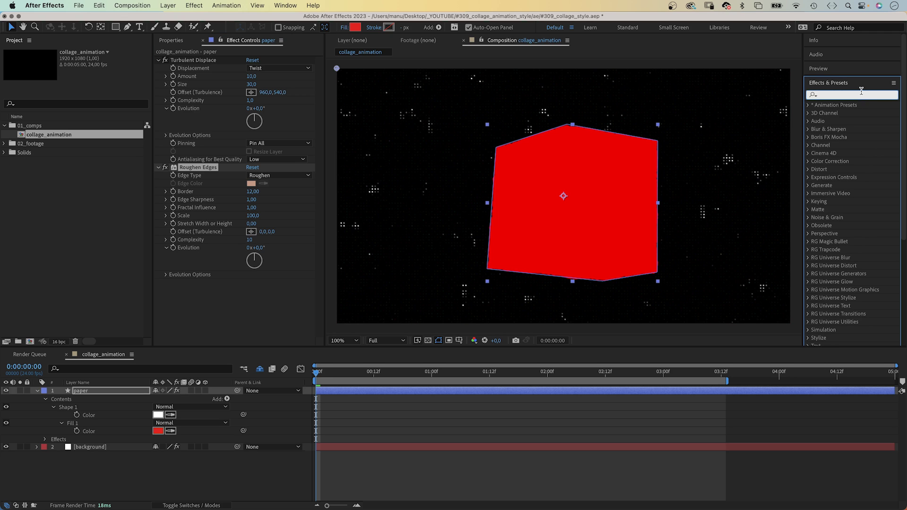
# Apply Block-type Turbulent Noise to paper with Contrast 125 and Brightness 65
pyautogui.write('turbulent')
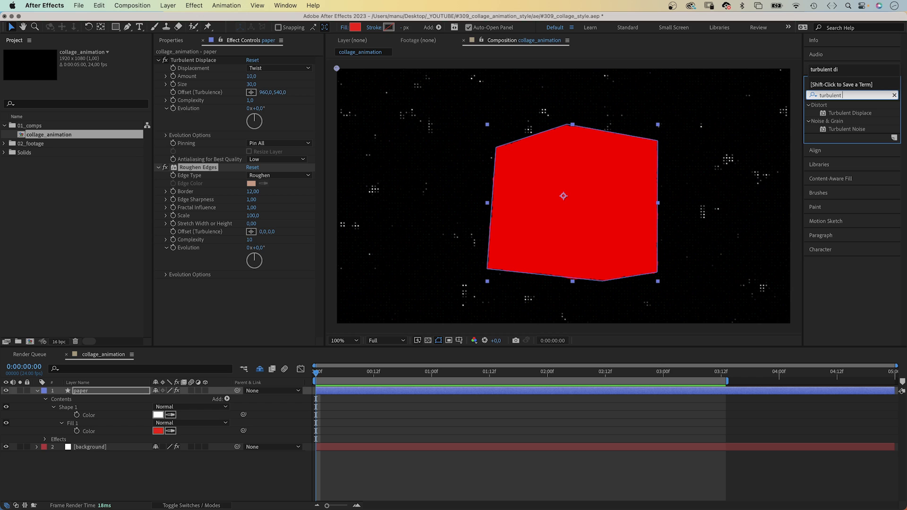
pyautogui.moveTo(826, 130); pyautogui.dragTo(251, 314)
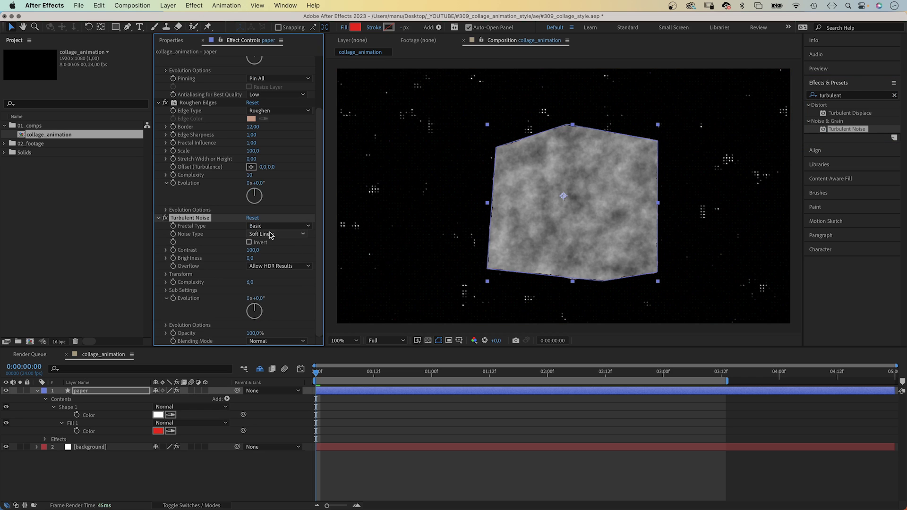
pyautogui.click(271, 234)
pyautogui.click(264, 245)
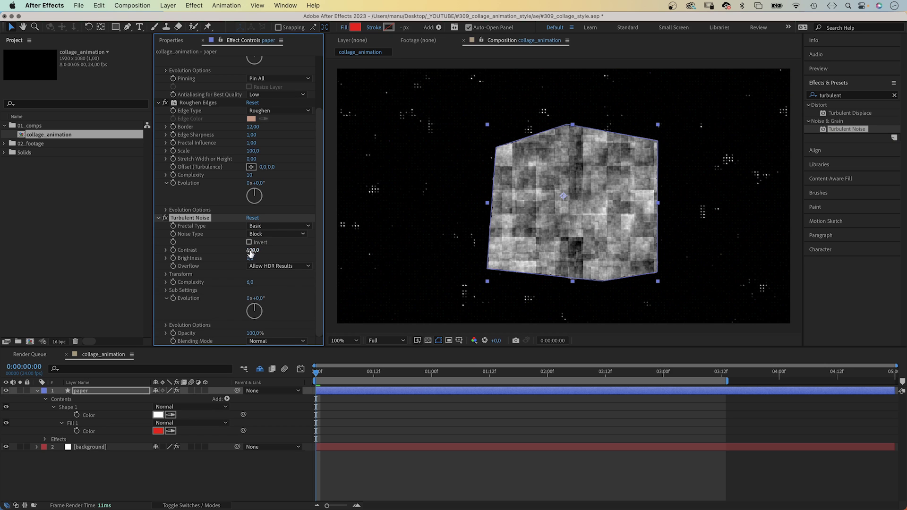
pyautogui.click(252, 250)
pyautogui.write('125')
pyautogui.press('Return')
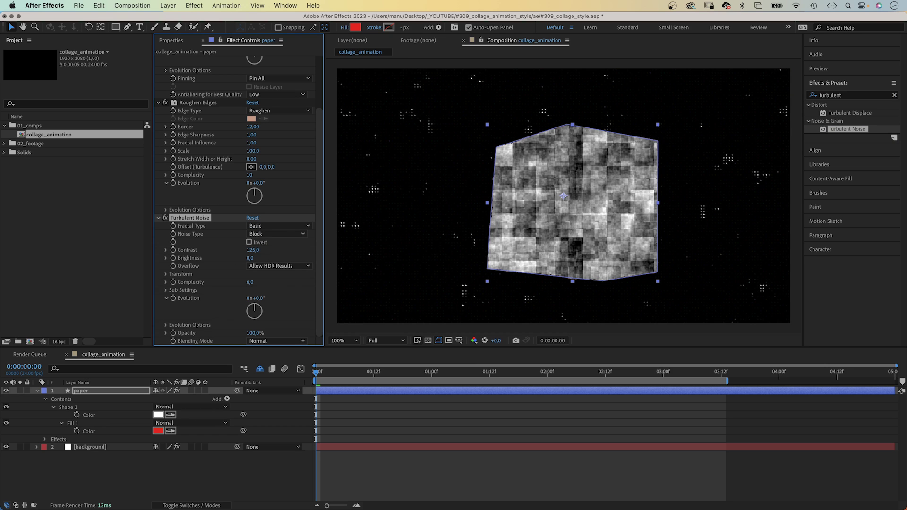
pyautogui.click(249, 258)
pyautogui.write('65')
pyautogui.press('Return')
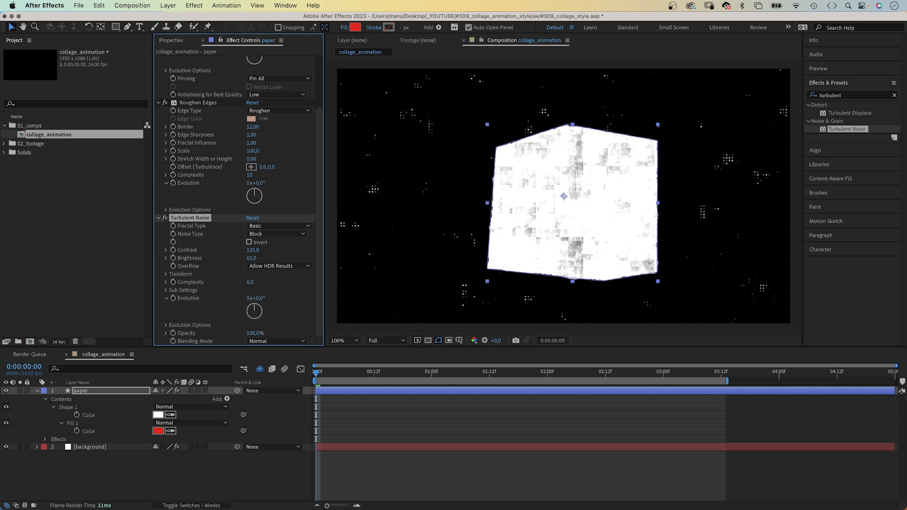
# Set the noise Scale to 900 and Complexity 1, then shift Offset Turbulence
pyautogui.click(166, 274)
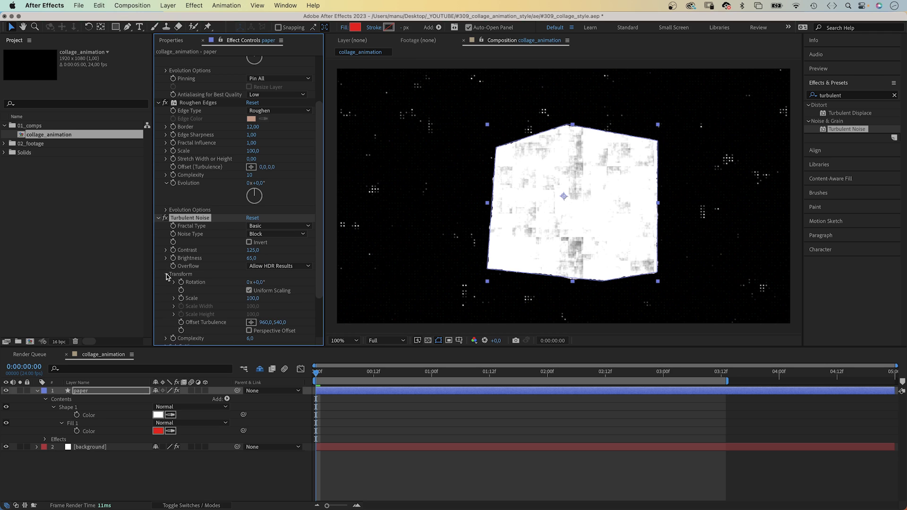
pyautogui.click(253, 299)
pyautogui.write('900')
pyautogui.press('Return')
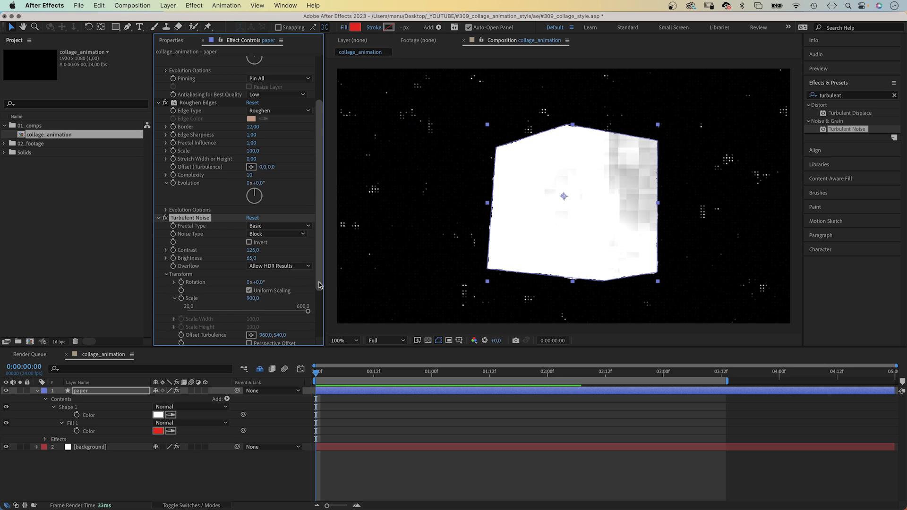
pyautogui.scroll(-3, 242, 294)
pyautogui.click(250, 283)
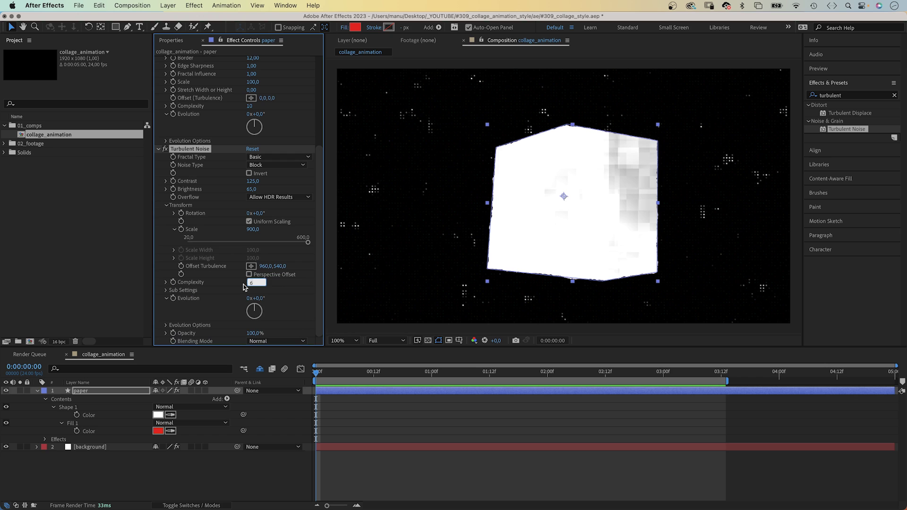
pyautogui.write('1')
pyautogui.press('Return')
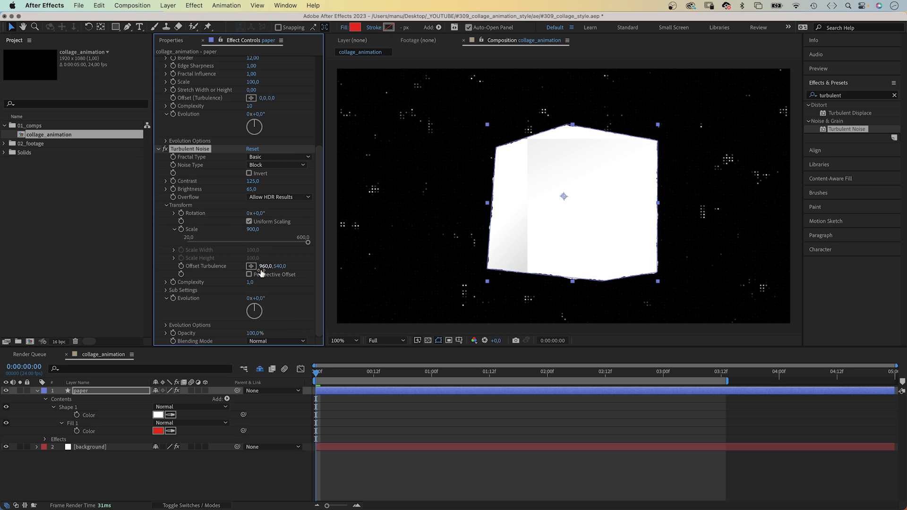
pyautogui.moveTo(261, 266)
pyautogui.mouseDown()
pyautogui.moveTo(340, 251)
pyautogui.moveTo(302, 272)
pyautogui.moveTo(80, 294)
pyautogui.moveTo(232, 267)
pyautogui.moveTo(342, 263)
pyautogui.moveTo(315, 280)
pyautogui.mouseUp()
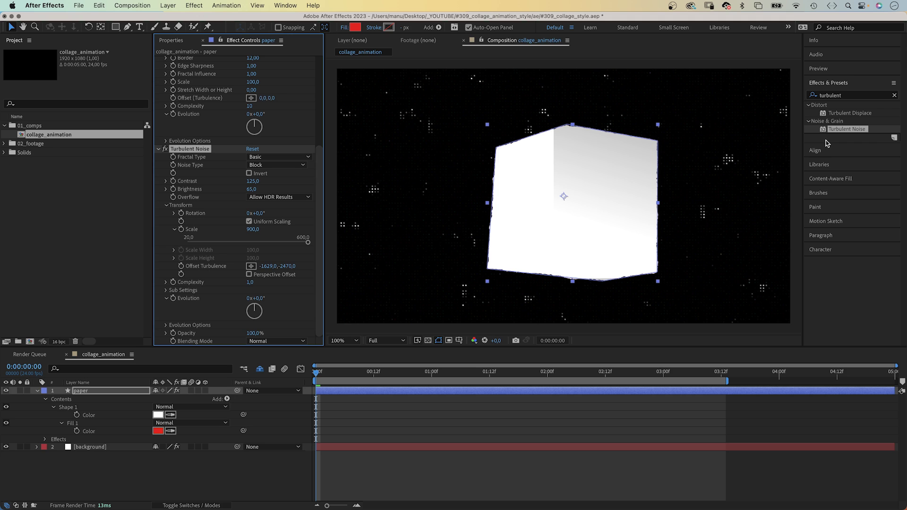
# Add Noise to paper at 20% with Use Color Noise off, then test rotation
pyautogui.click(894, 95)
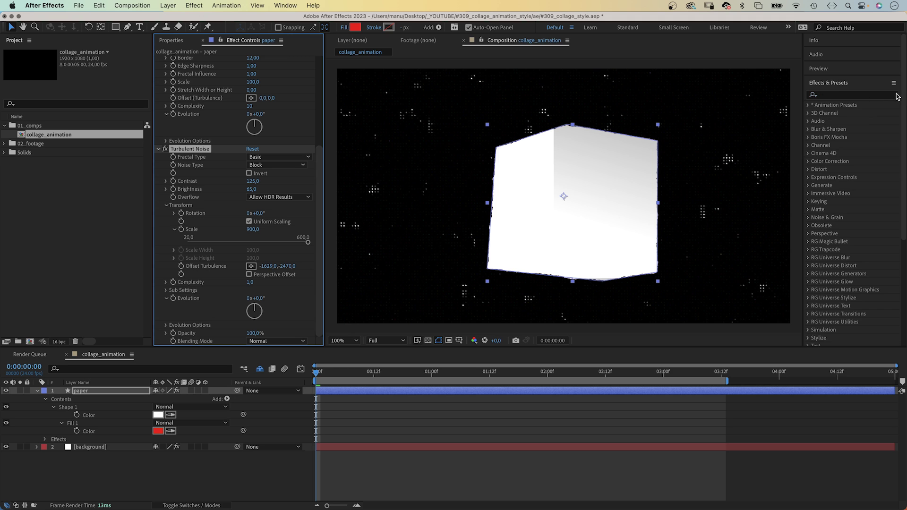
pyautogui.click(846, 97)
pyautogui.write('noise')
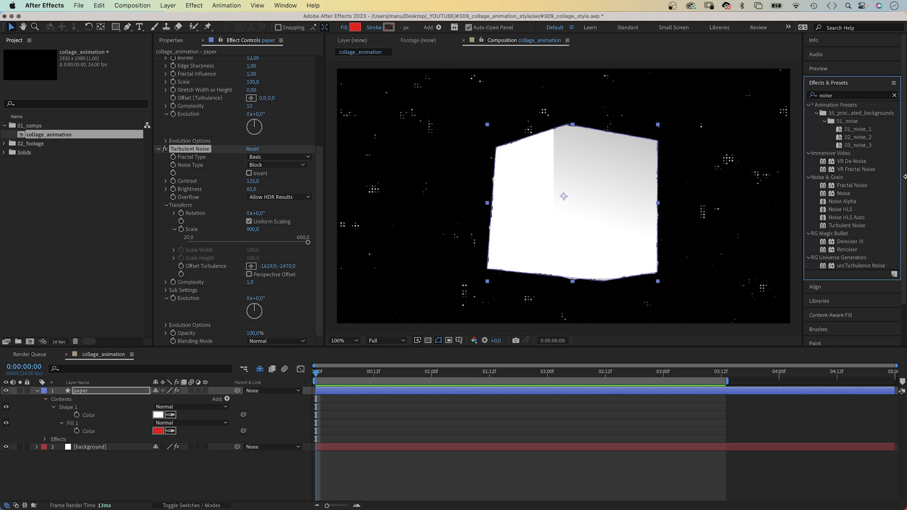
pyautogui.moveTo(819, 197); pyautogui.dragTo(193, 336)
pyautogui.click(251, 326)
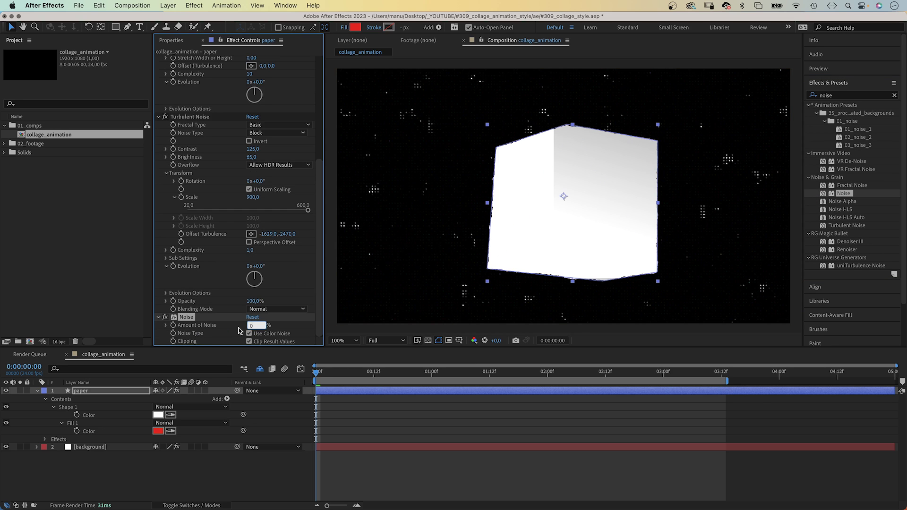
pyautogui.write('20')
pyautogui.press('Return')
pyautogui.click(249, 334)
pyautogui.press('r')
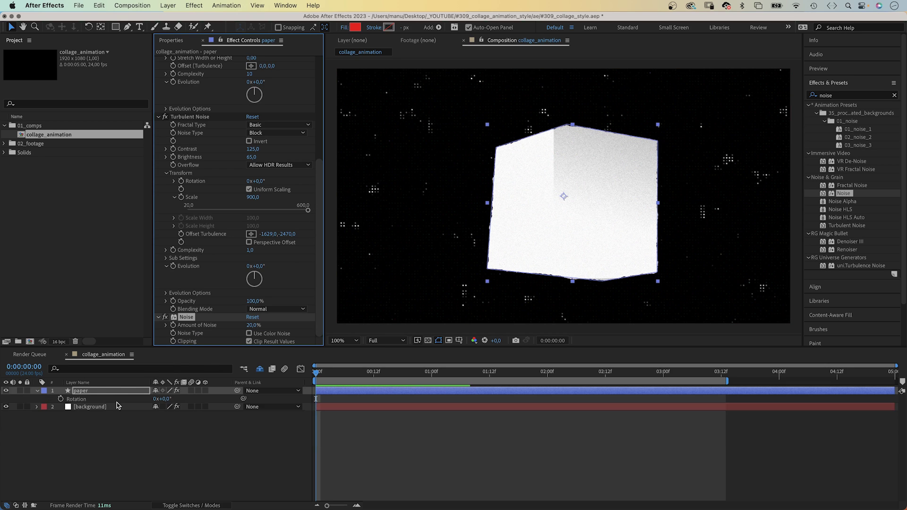
pyautogui.moveTo(162, 398)
pyautogui.mouseDown()
pyautogui.moveTo(184, 399)
pyautogui.moveTo(161, 399)
pyautogui.mouseUp()
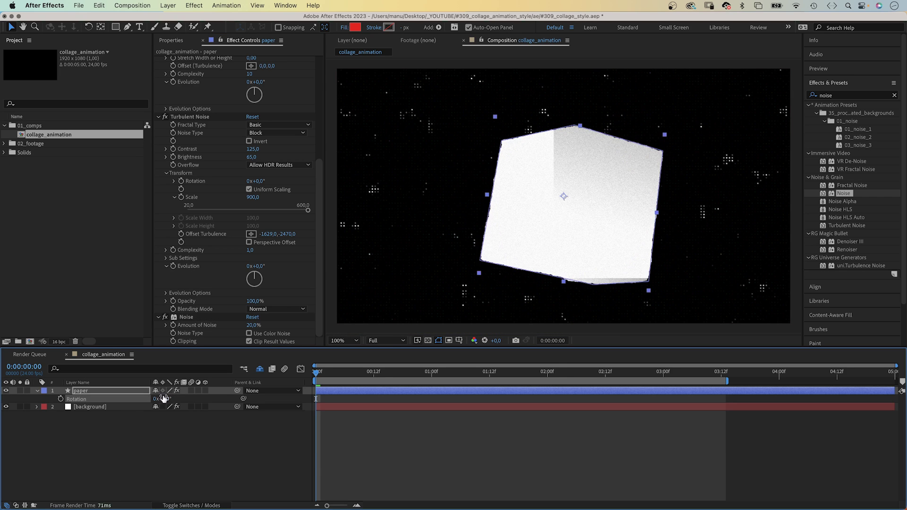
# Pre-compose the paper layer as pre-paper, then test-rotate it and reset rotation to 0
pyautogui.rightClick(80, 393)
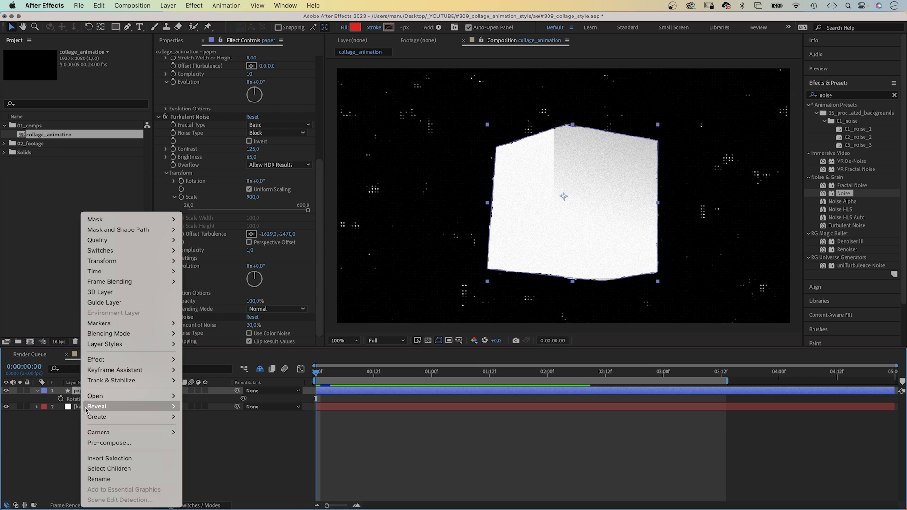
pyautogui.click(107, 443)
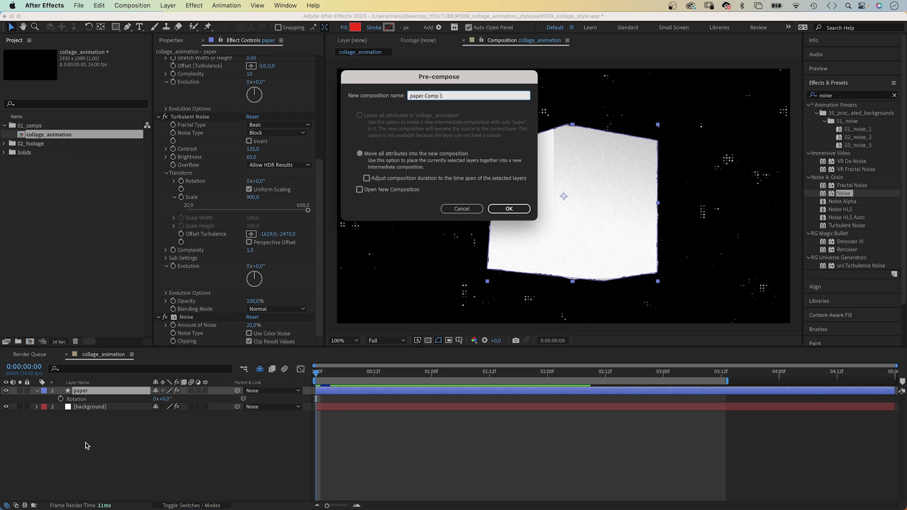
pyautogui.write('pre-paper')
pyautogui.press('Return')
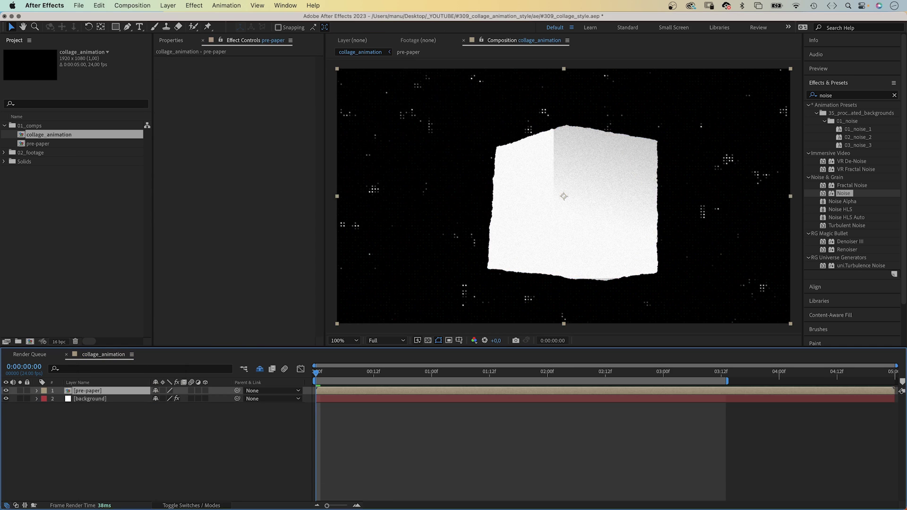
pyautogui.press('r')
pyautogui.moveTo(163, 399)
pyautogui.mouseDown()
pyautogui.moveTo(154, 400)
pyautogui.moveTo(161, 405)
pyautogui.mouseUp()
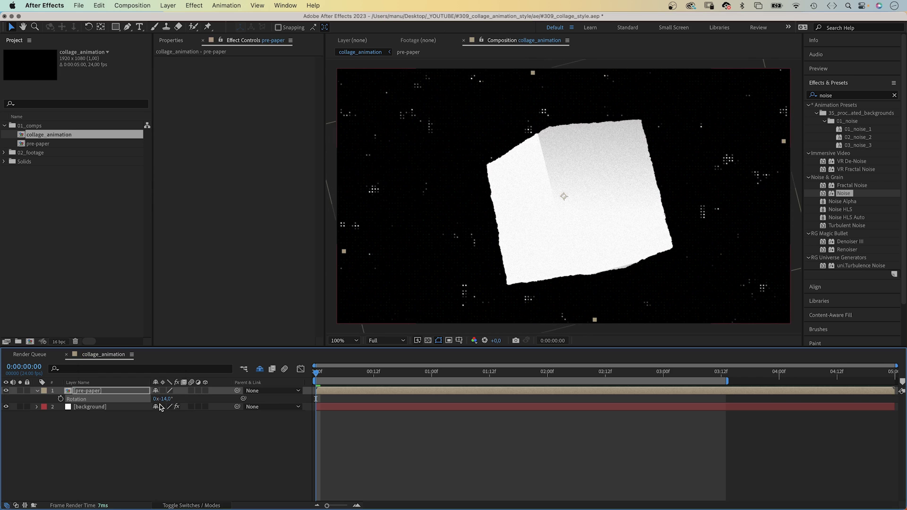
pyautogui.press('super+z')
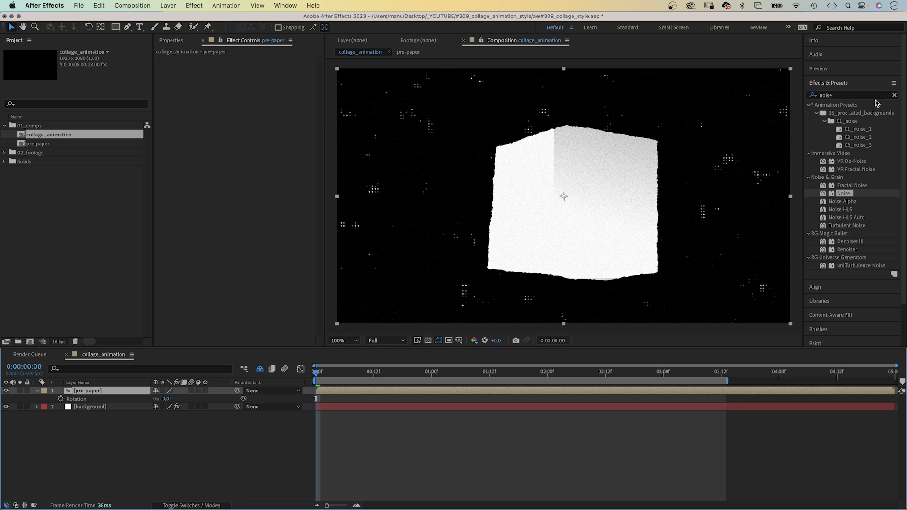
# Apply Grid to pre-paper sized by Width Slider, Width 84.7, Border 2
pyautogui.click(894, 96)
pyautogui.write('grid')
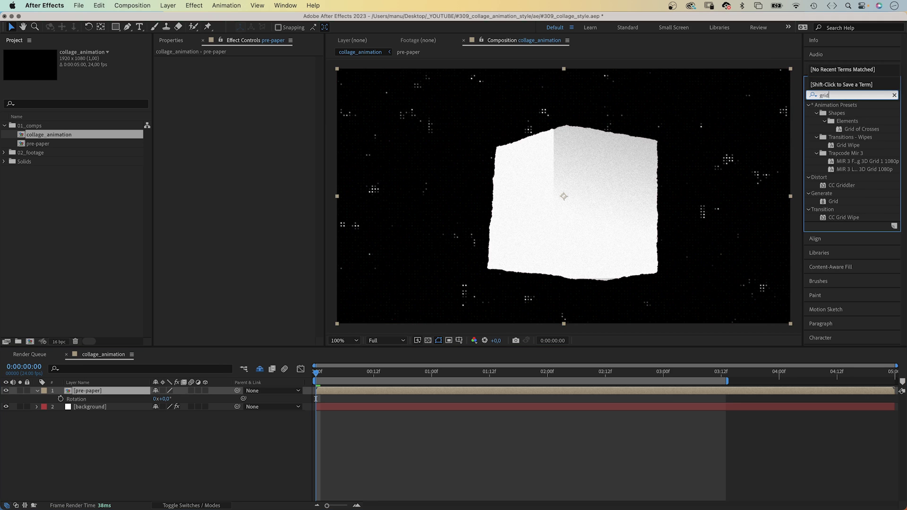
pyautogui.press('Return')
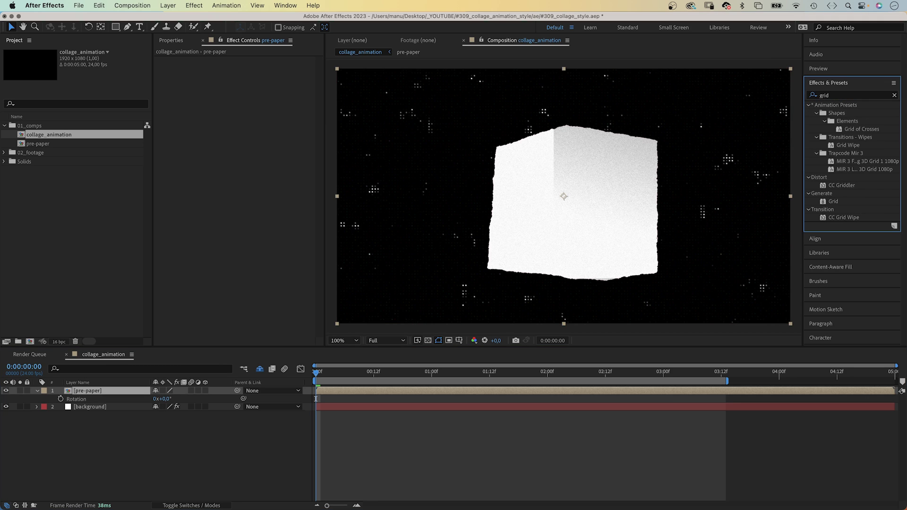
pyautogui.moveTo(823, 201); pyautogui.dragTo(222, 213)
pyautogui.click(272, 77)
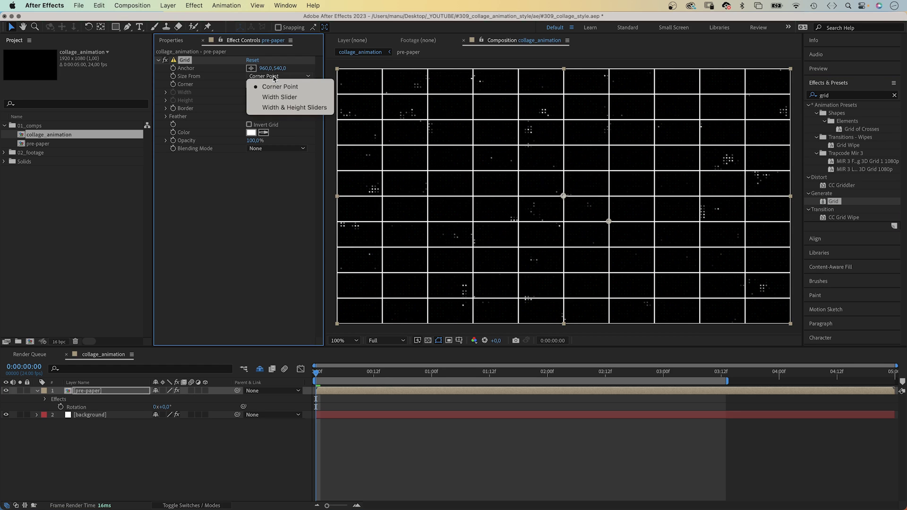
pyautogui.click(273, 98)
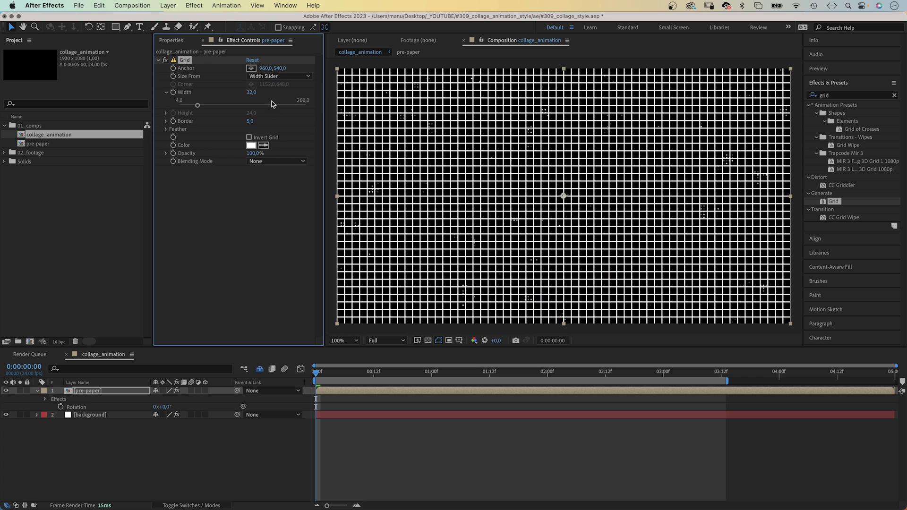
pyautogui.moveTo(201, 106); pyautogui.dragTo(231, 106)
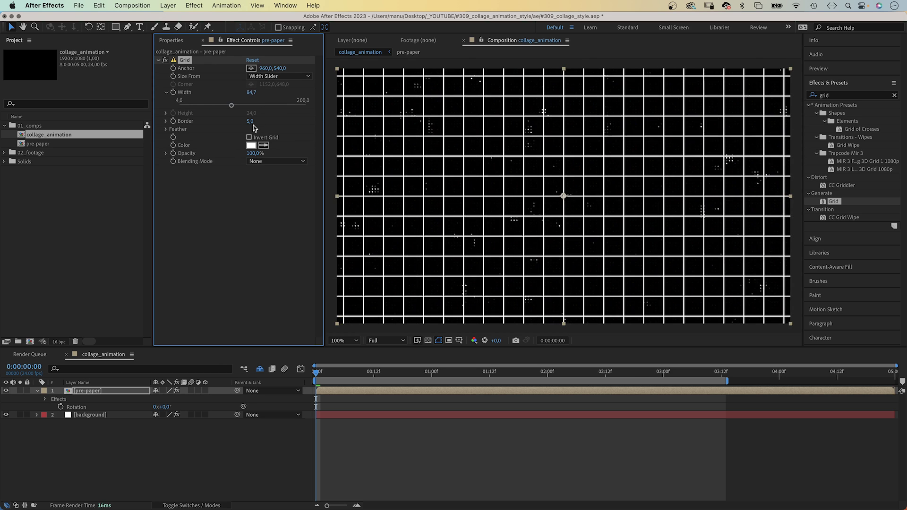
pyautogui.click(250, 121)
pyautogui.write('2')
pyautogui.press('Return')
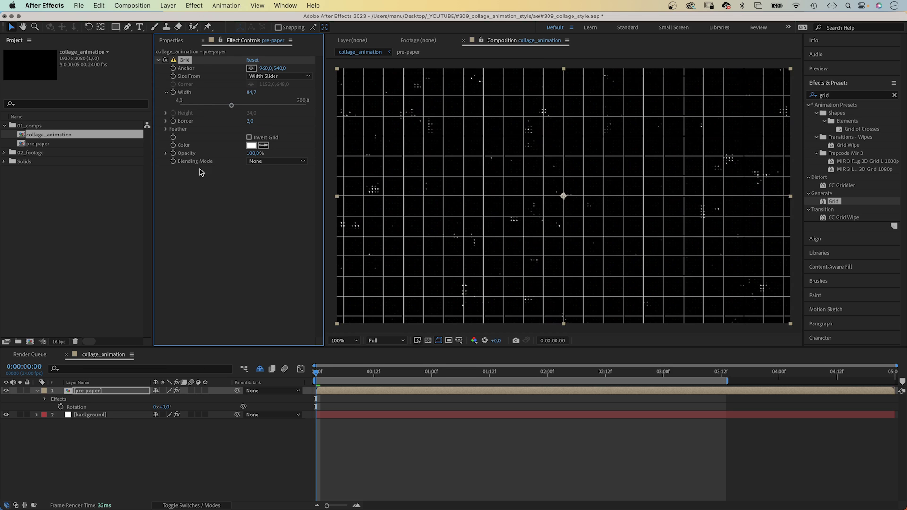
# Set the grid to 25% opacity, Multiply blending and black colour
pyautogui.click(249, 153)
pyautogui.write('25')
pyautogui.press('Return')
pyautogui.click(273, 161)
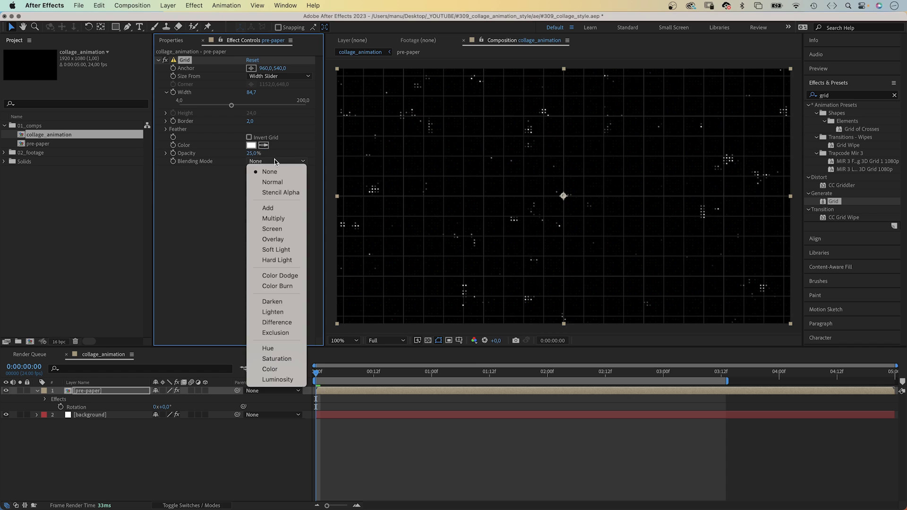
pyautogui.click(272, 218)
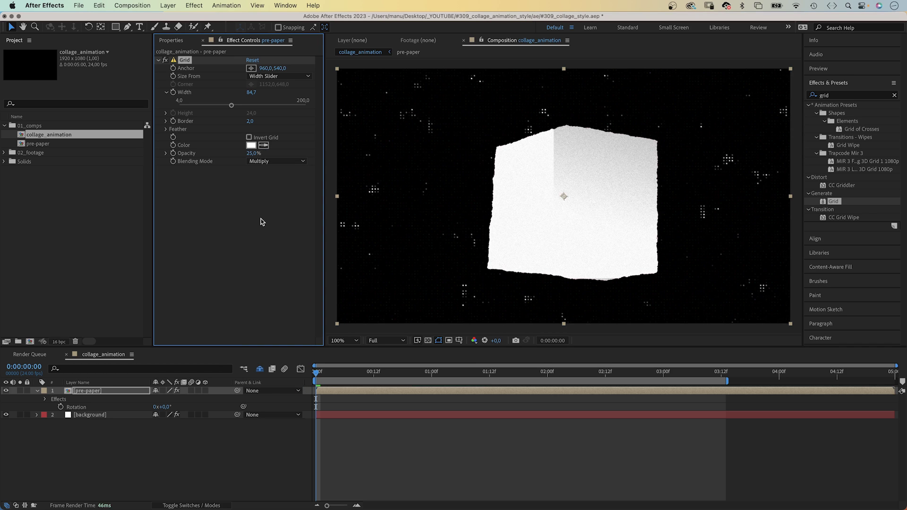
pyautogui.click(251, 145)
pyautogui.moveTo(376, 240); pyautogui.dragTo(361, 304)
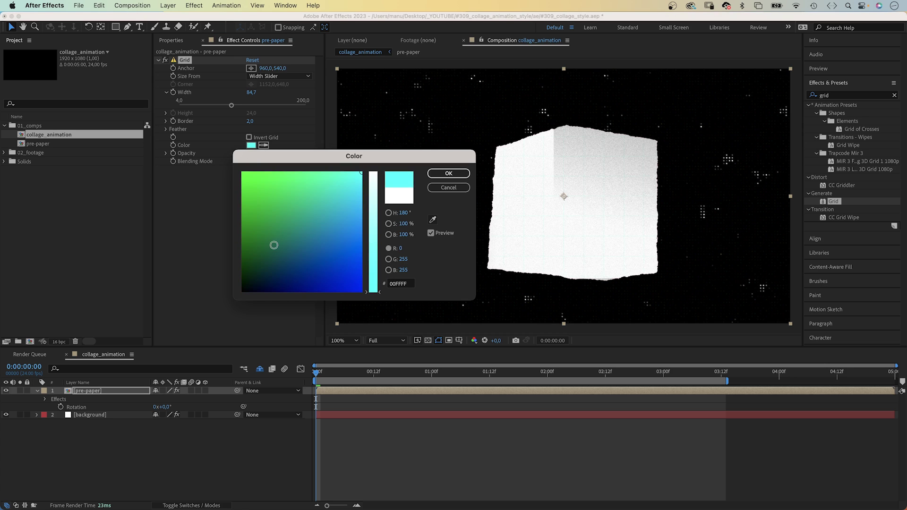
pyautogui.moveTo(274, 246)
pyautogui.mouseDown()
pyautogui.moveTo(251, 281)
pyautogui.moveTo(207, 313)
pyautogui.mouseUp()
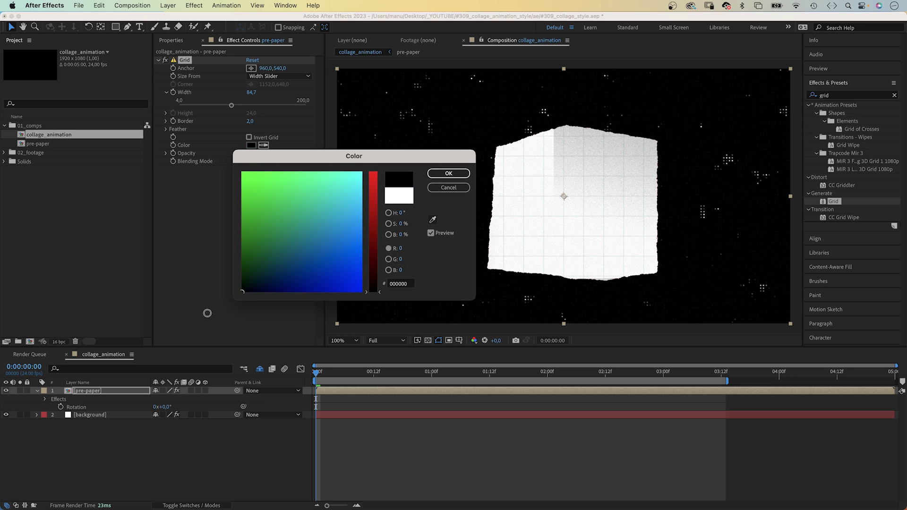
pyautogui.click(444, 174)
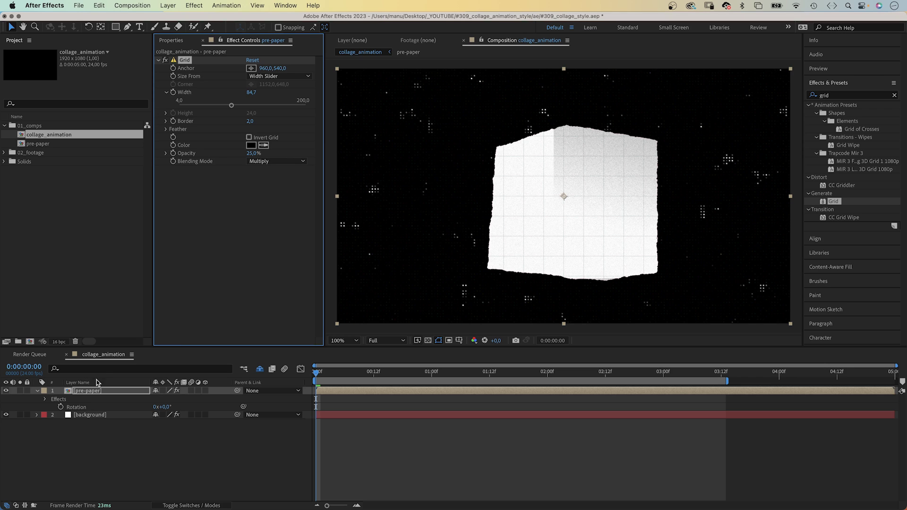
# Drive the pre-paper layer's Rotation with wiggle(0.5,3) and preview the swaying sheet
pyautogui.keyDown('alt'); pyautogui.click(60, 408); pyautogui.keyUp('alt')
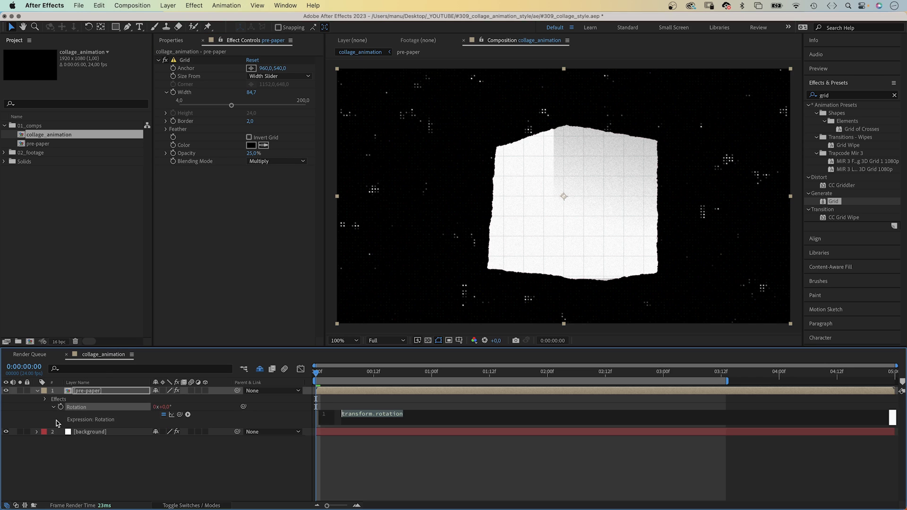
pyautogui.write('wigg')
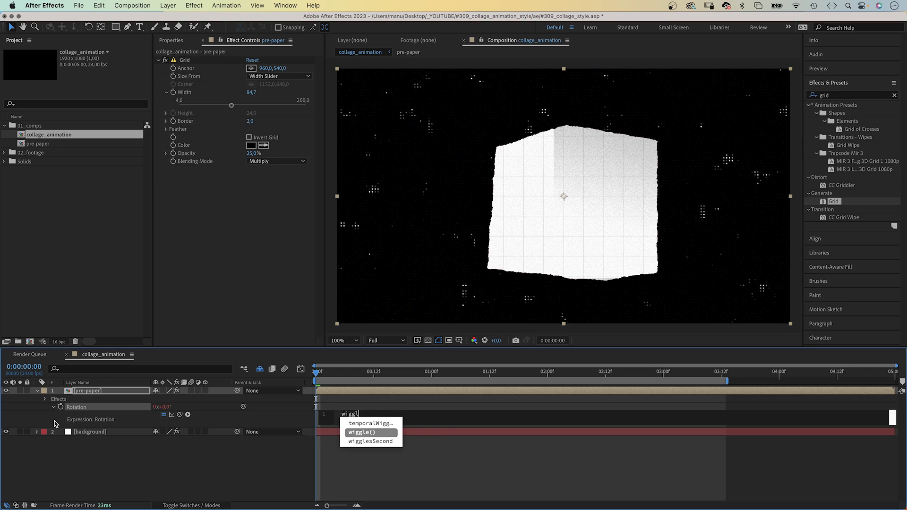
pyautogui.write('l')
pyautogui.press('Return')
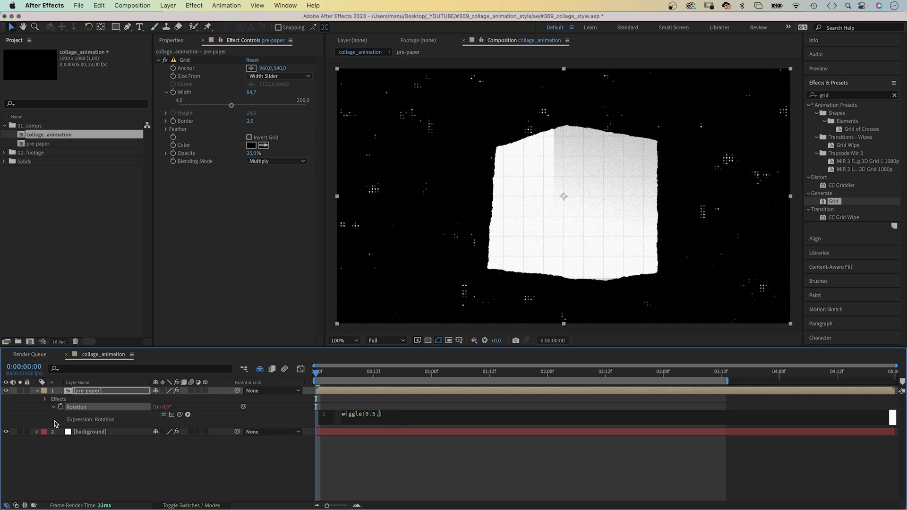
pyautogui.click(169, 463)
pyautogui.press('space')
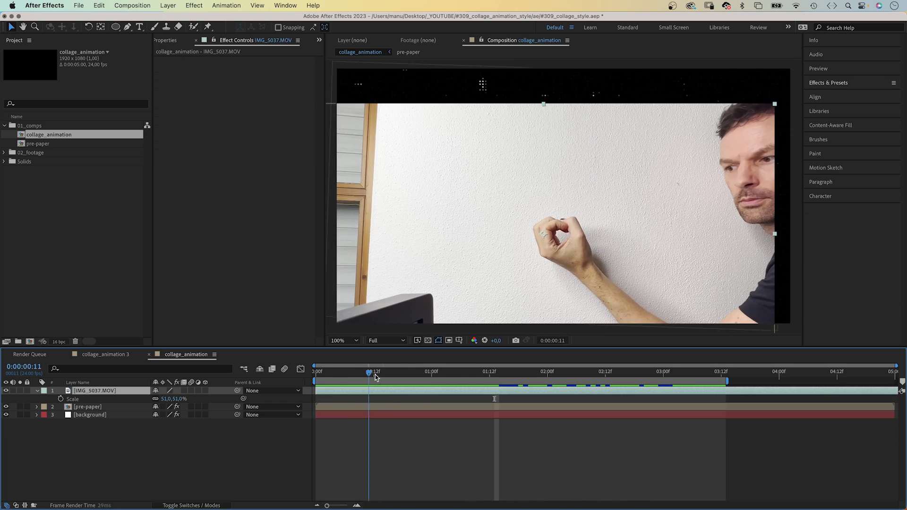
# Matte IMG_5037.MOV to the pre-paper layer and set its blend mode to Multiply
pyautogui.moveTo(375, 376); pyautogui.dragTo(475, 373)
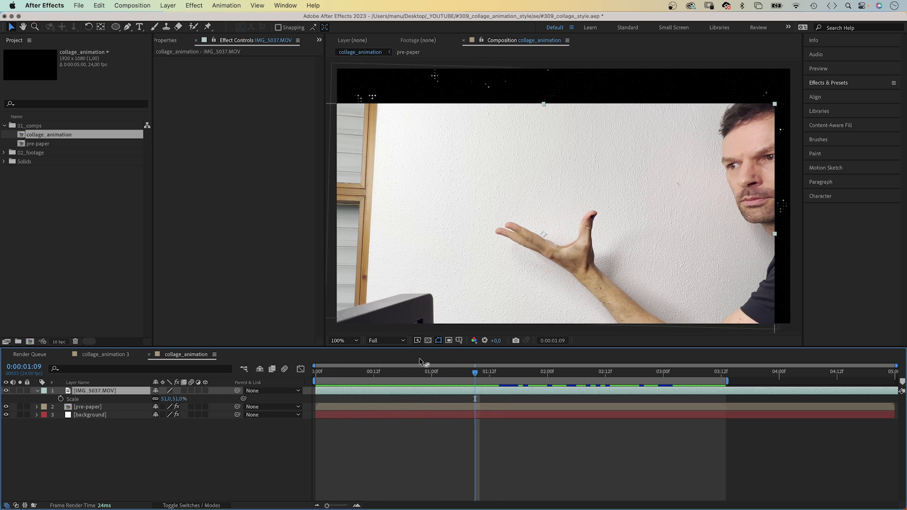
pyautogui.click(86, 409)
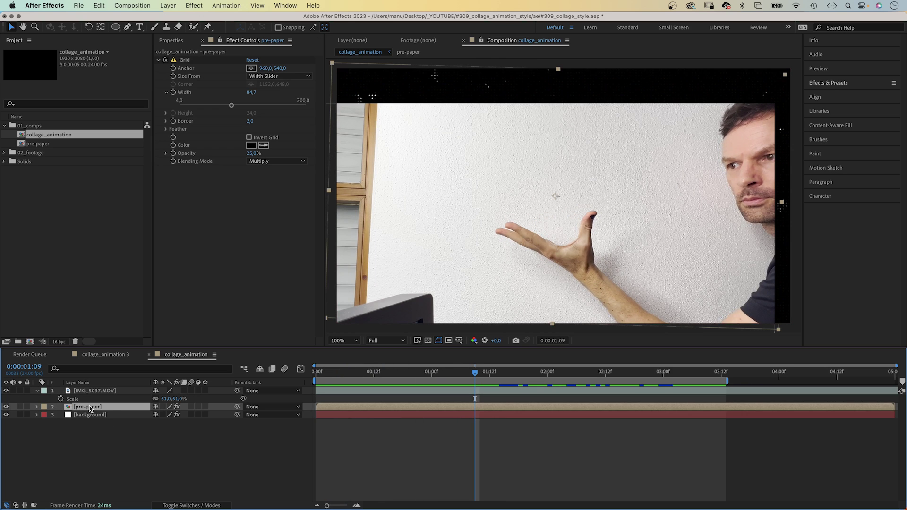
pyautogui.click(188, 506)
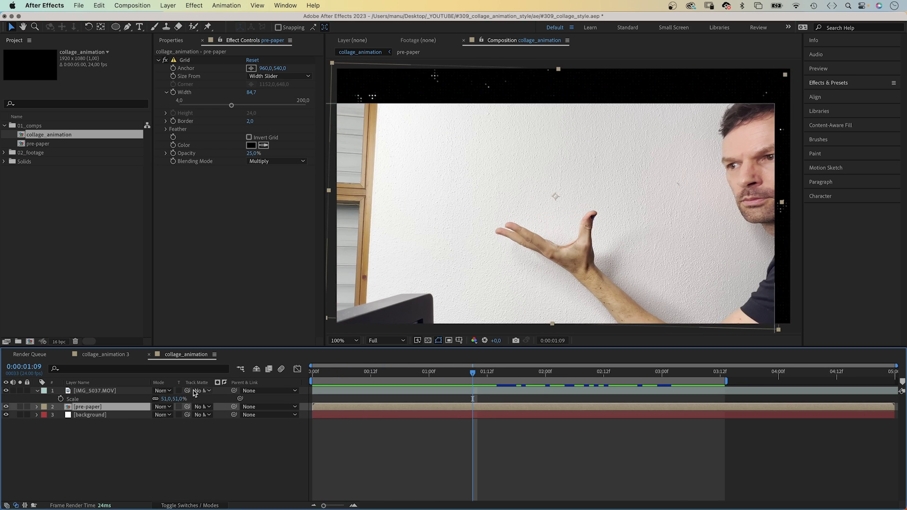
pyautogui.moveTo(187, 391); pyautogui.dragTo(125, 407)
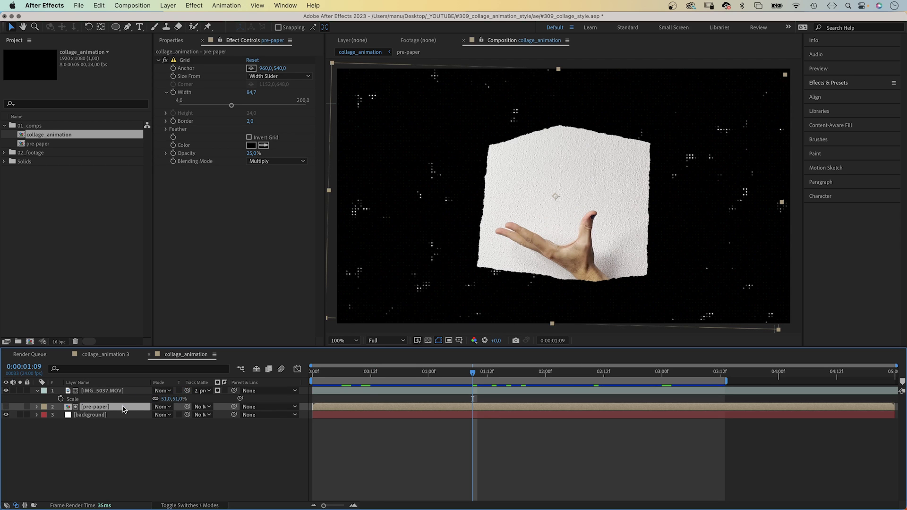
pyautogui.click(5, 407)
pyautogui.click(161, 391)
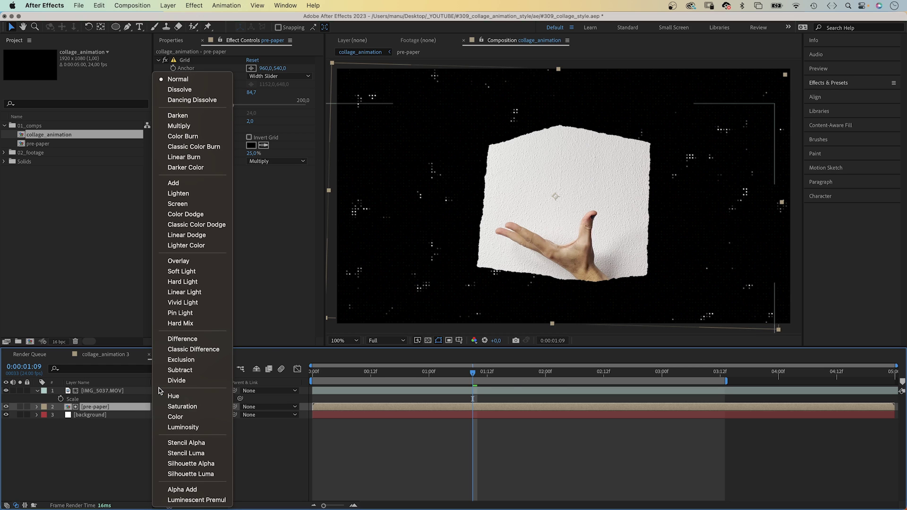
pyautogui.press('Escape')
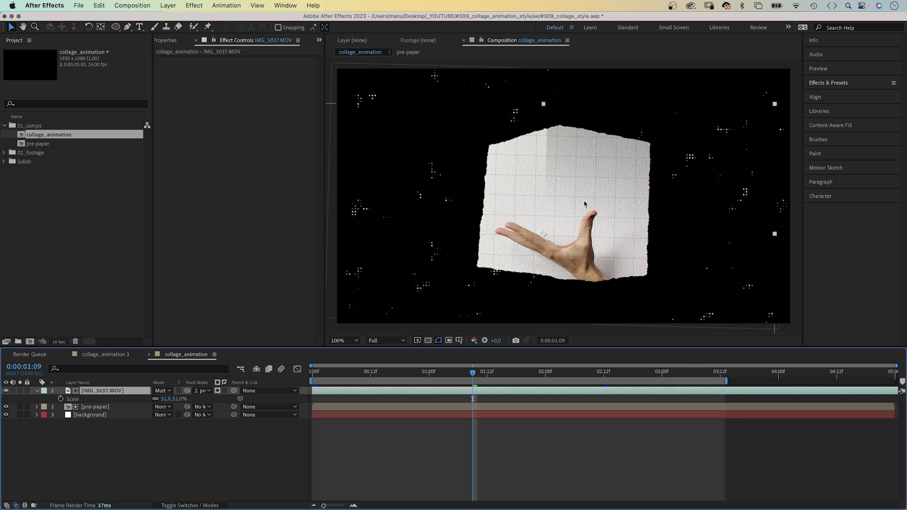
# Apply the Black & White effect to the IMG_5037.MOV hand footage
pyautogui.click(828, 83)
pyautogui.click(841, 97)
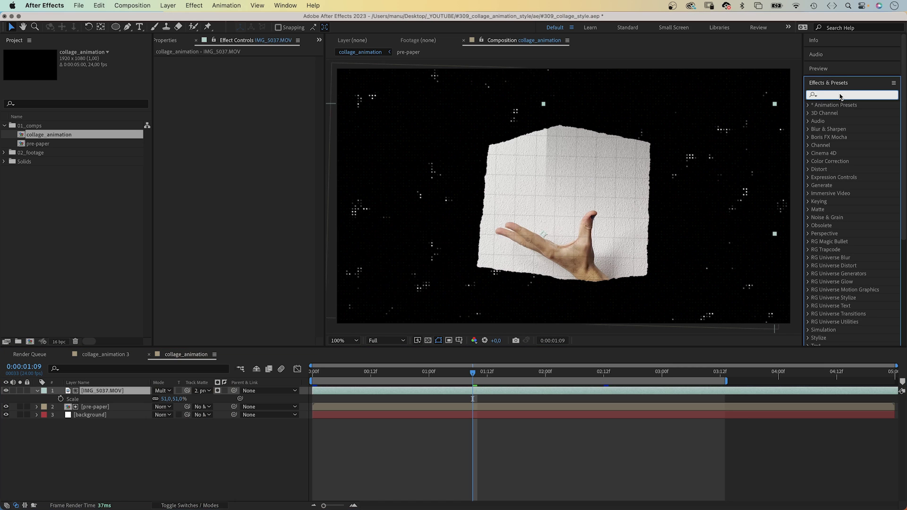
pyautogui.write('black')
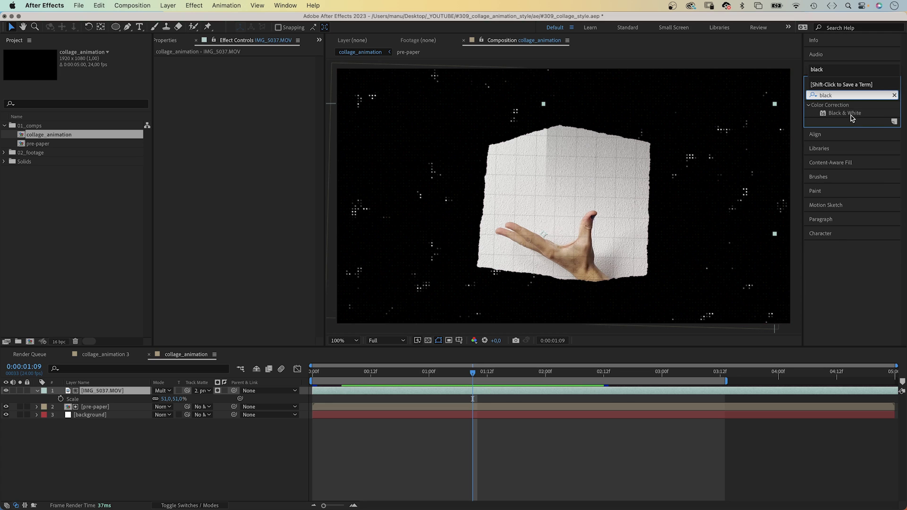
pyautogui.moveTo(845, 113); pyautogui.dragTo(239, 135)
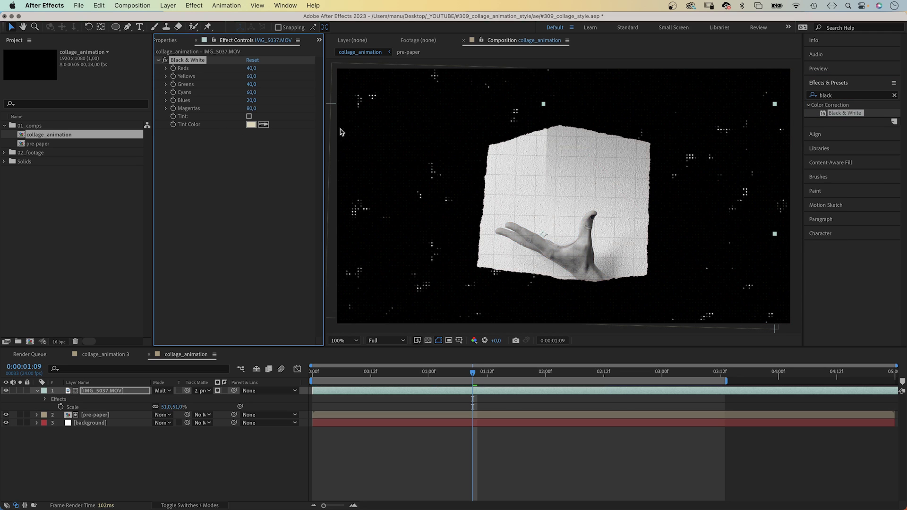
# Add Curves to the hand footage and bend the RGB curve into an S-shape
pyautogui.click(894, 95)
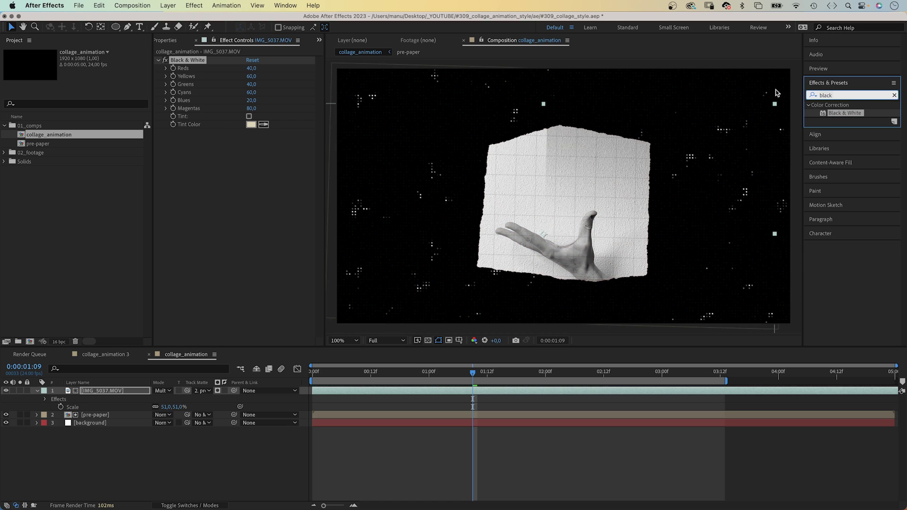
pyautogui.write('curves')
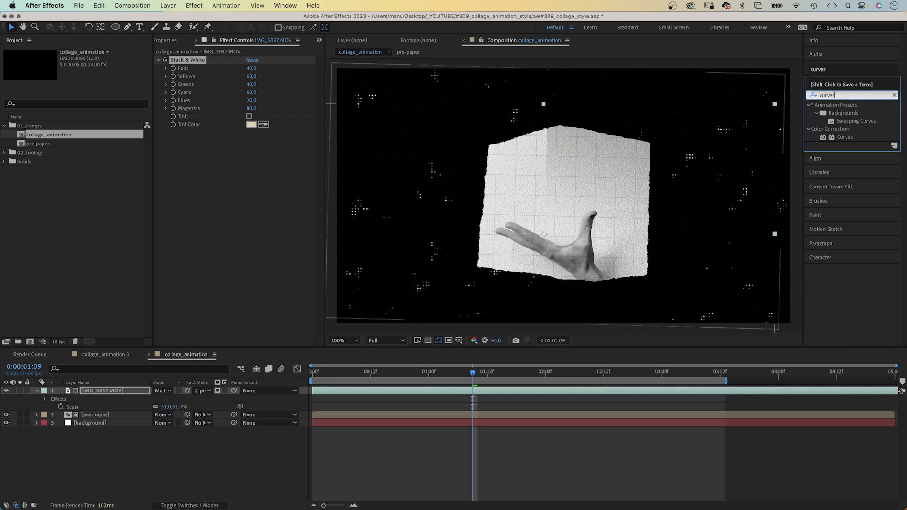
pyautogui.moveTo(824, 140); pyautogui.dragTo(653, 189)
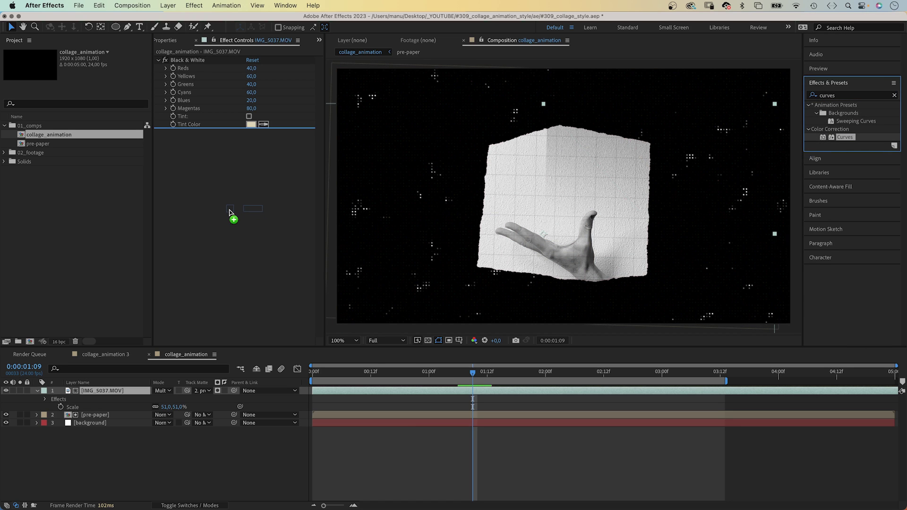
pyautogui.moveTo(230, 213); pyautogui.dragTo(229, 211)
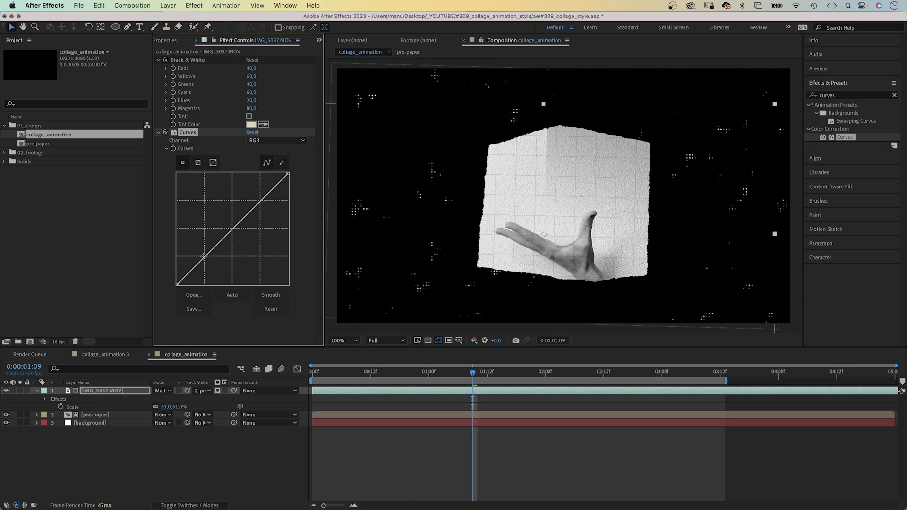
pyautogui.moveTo(205, 257); pyautogui.dragTo(210, 270)
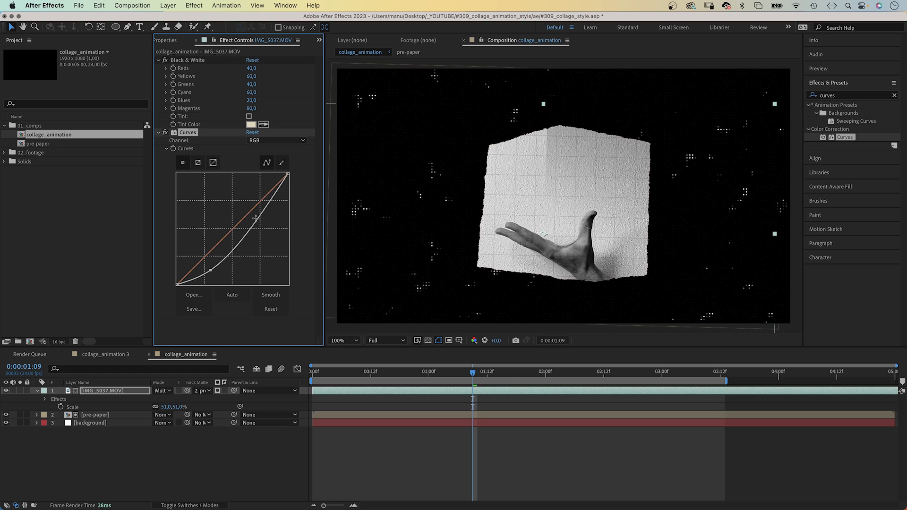
pyautogui.moveTo(265, 211); pyautogui.dragTo(255, 206)
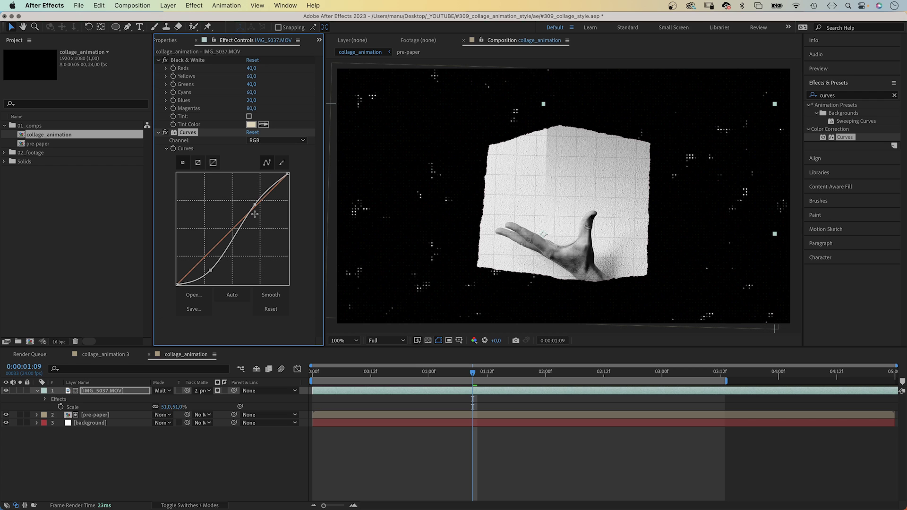
# Apply Gaussian Blur with Blurriness 10 and Repeat Edge Pixels off to the hand
pyautogui.click(846, 96)
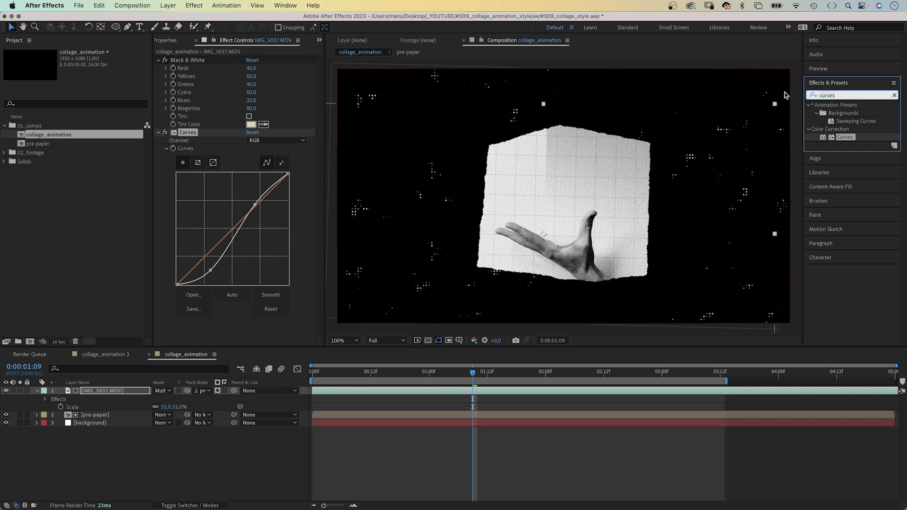
pyautogui.write('gaussian')
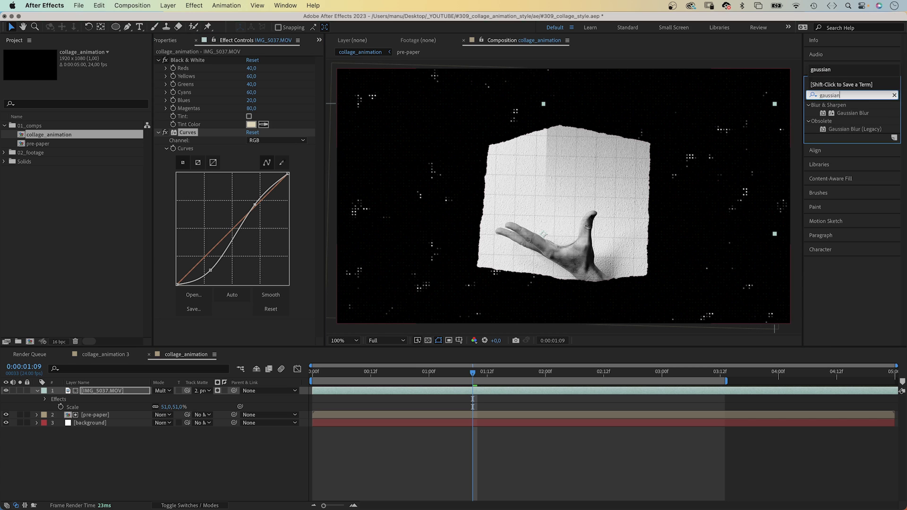
pyautogui.moveTo(831, 117); pyautogui.dragTo(223, 315)
pyautogui.click(249, 325)
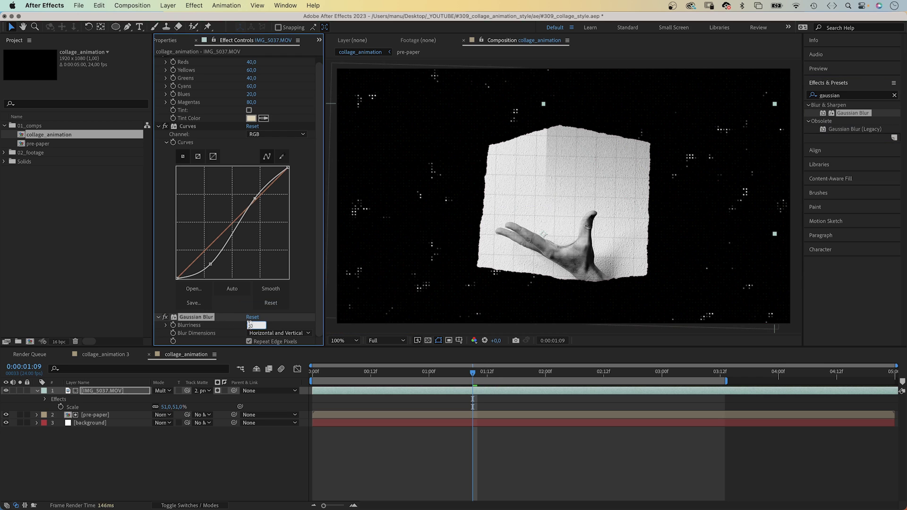
pyautogui.press('Return')
pyautogui.click(249, 341)
# Add CC Ball Action to the hand with Grid Spacing 3 and Ball Size 65
pyautogui.click(853, 97)
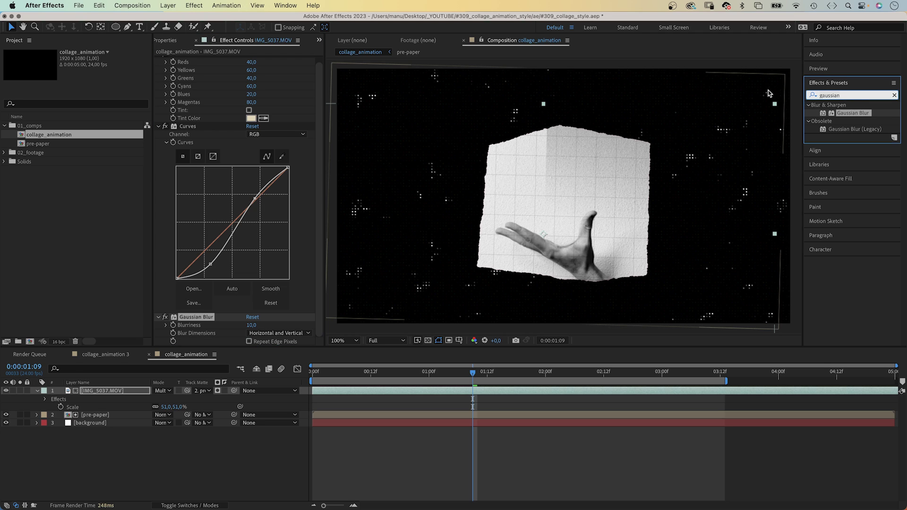
pyautogui.press('super+a')
pyautogui.write('cc ba')
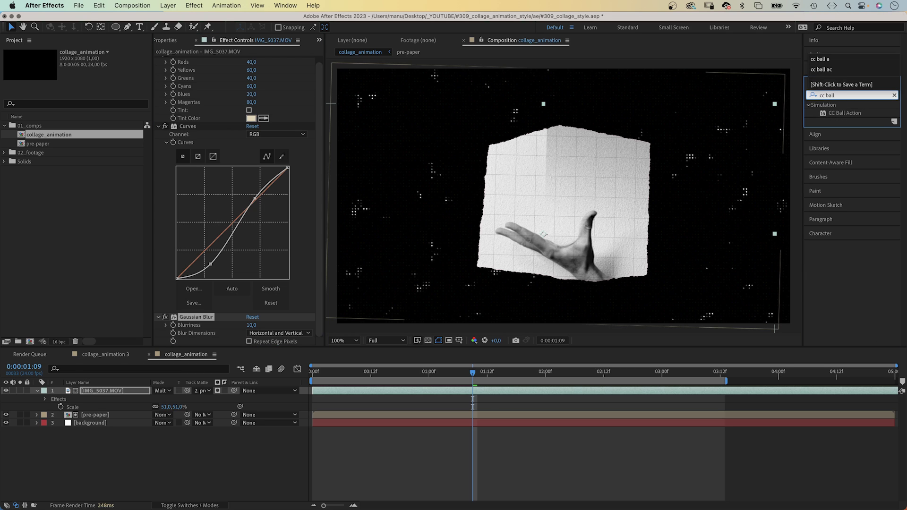
pyautogui.write('ll')
pyautogui.click(825, 113)
pyautogui.moveTo(824, 114); pyautogui.dragTo(206, 346)
pyautogui.click(251, 326)
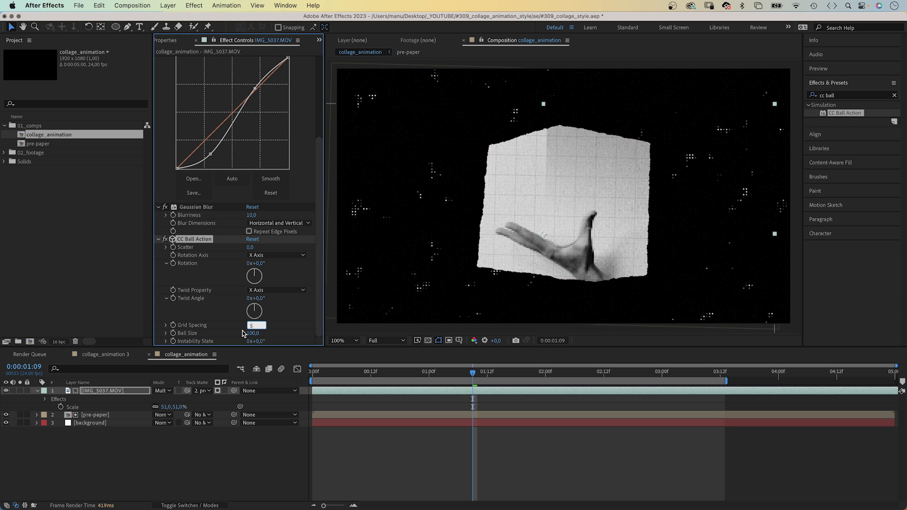
pyautogui.press('Return')
pyautogui.click(252, 333)
pyautogui.write('65')
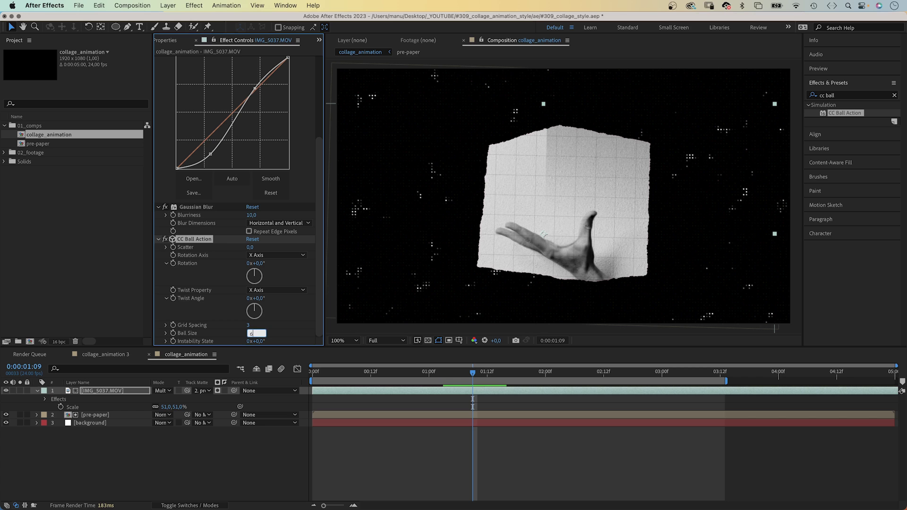
pyautogui.press('Return')
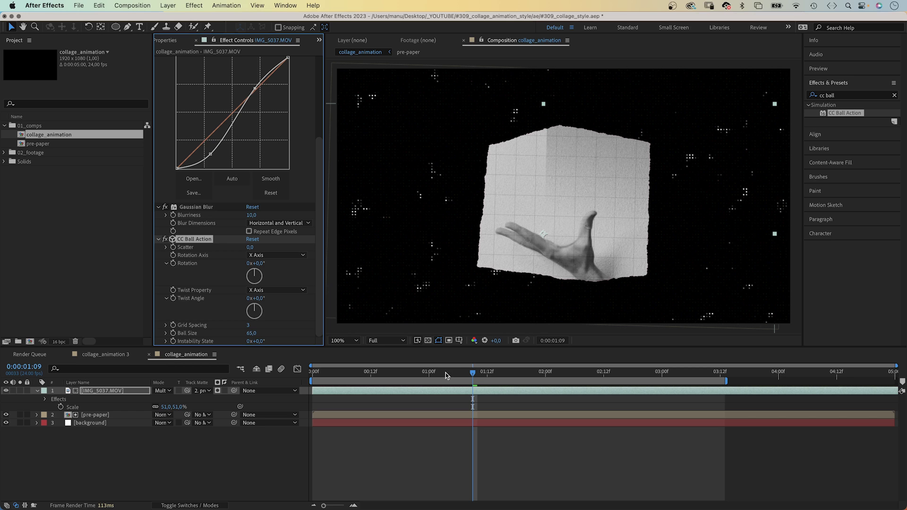
# Preview the animation from the first frame and check frame 8
pyautogui.moveTo(472, 372); pyautogui.dragTo(205, 463)
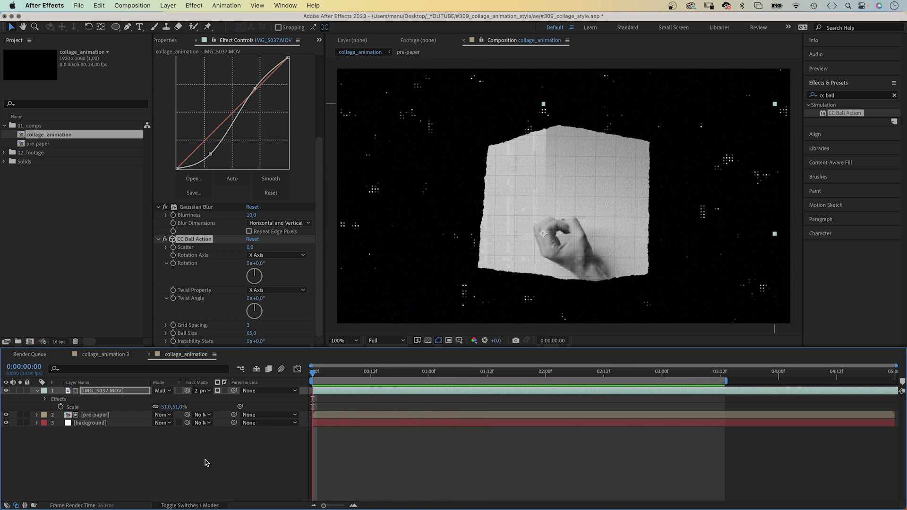
pyautogui.press('space')
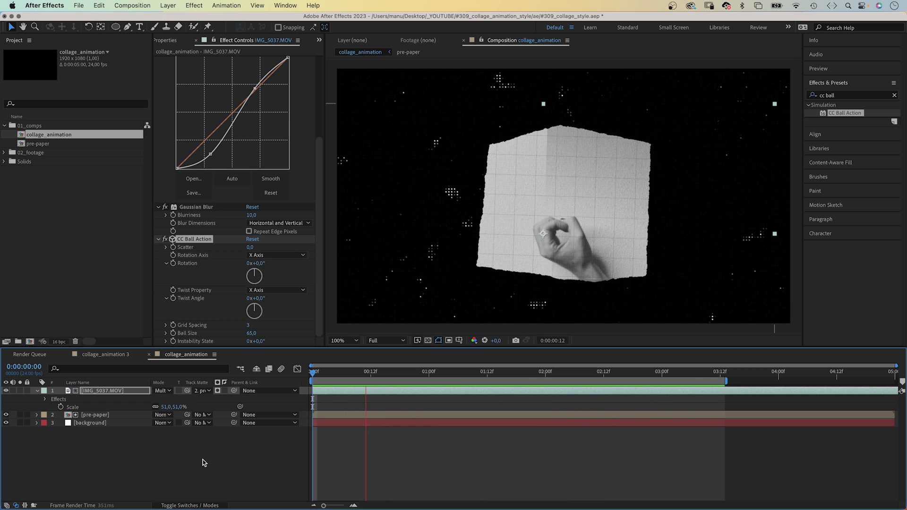
pyautogui.moveTo(394, 374); pyautogui.dragTo(302, 392)
# Create an ellipse shape layer at frame 0 and name it globe
pyautogui.click(141, 452)
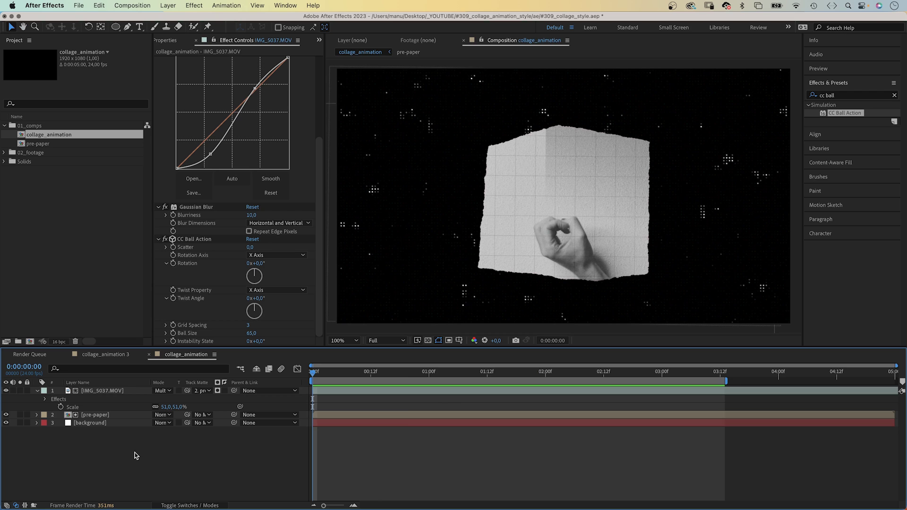
pyautogui.doubleClick(115, 27)
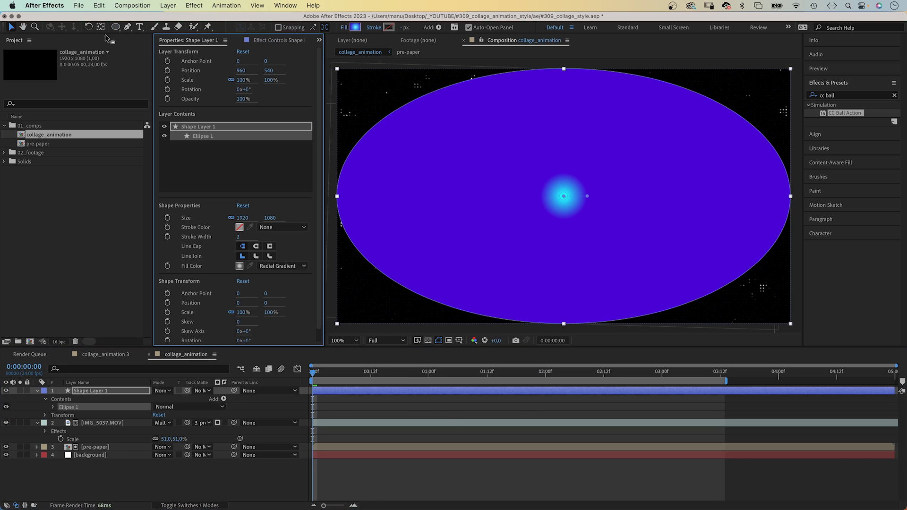
pyautogui.click(88, 392)
pyautogui.press('Return')
pyautogui.write('globe')
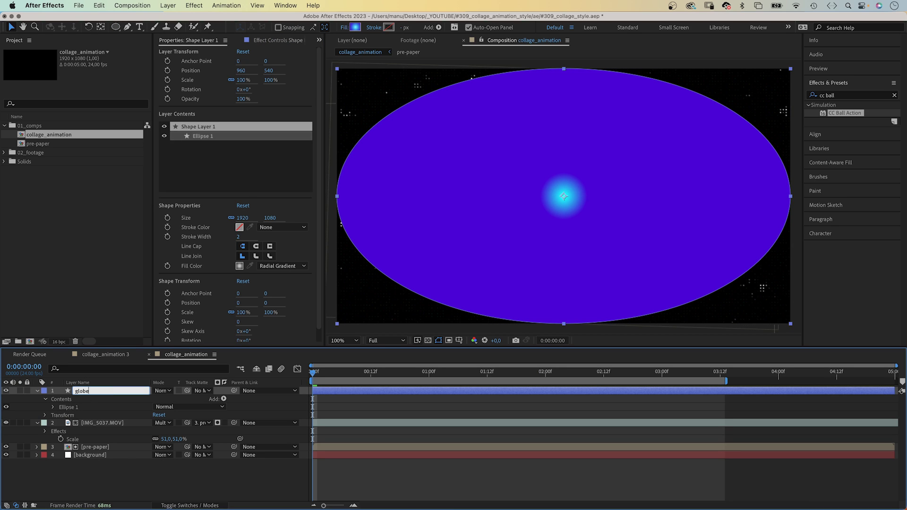
pyautogui.press('Return')
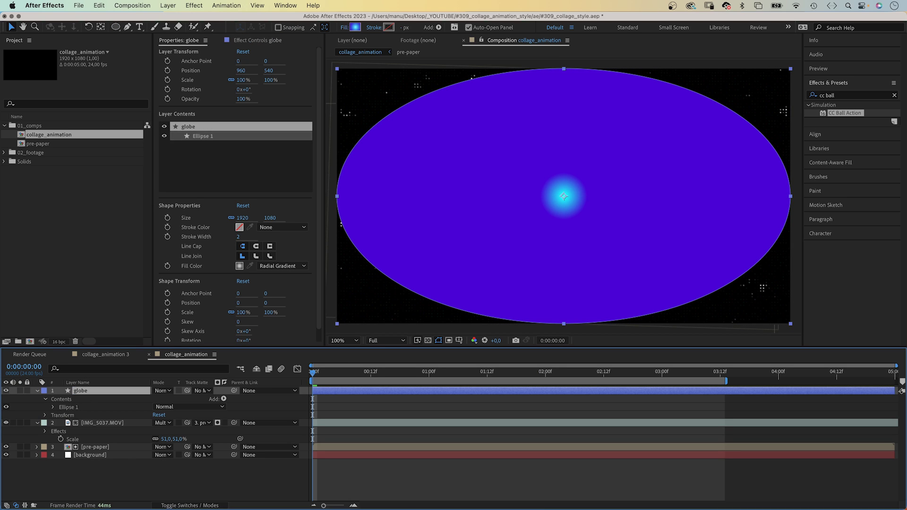
# Unlink the ellipse size and set it to 300 x 300
pyautogui.click(231, 218)
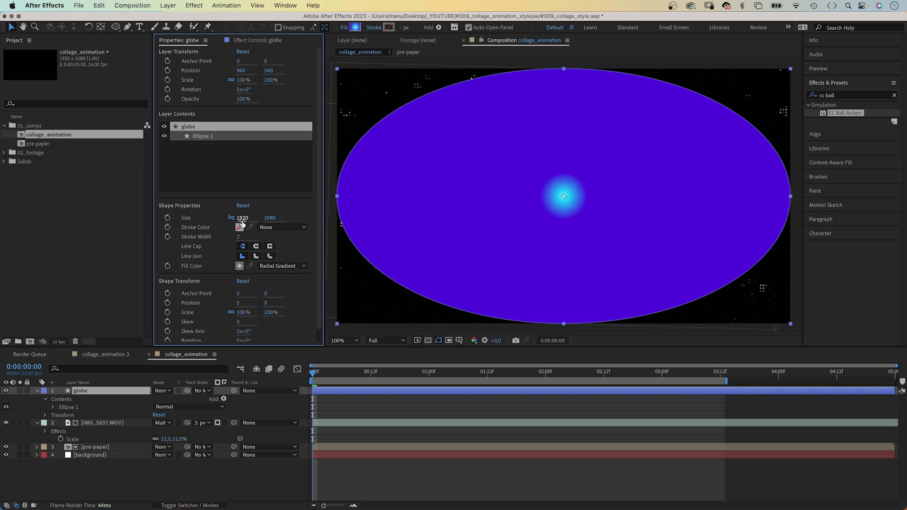
pyautogui.click(241, 218)
pyautogui.write('300')
pyautogui.press('Tab')
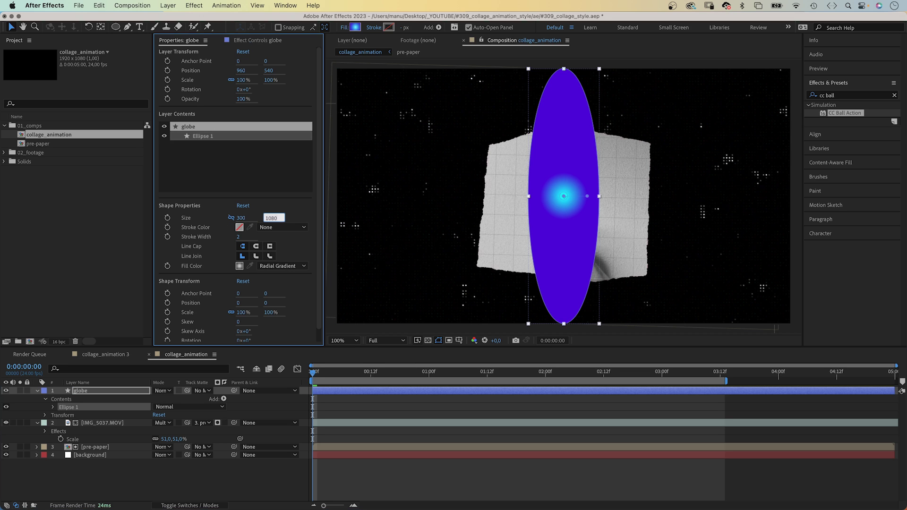
pyautogui.press('Return')
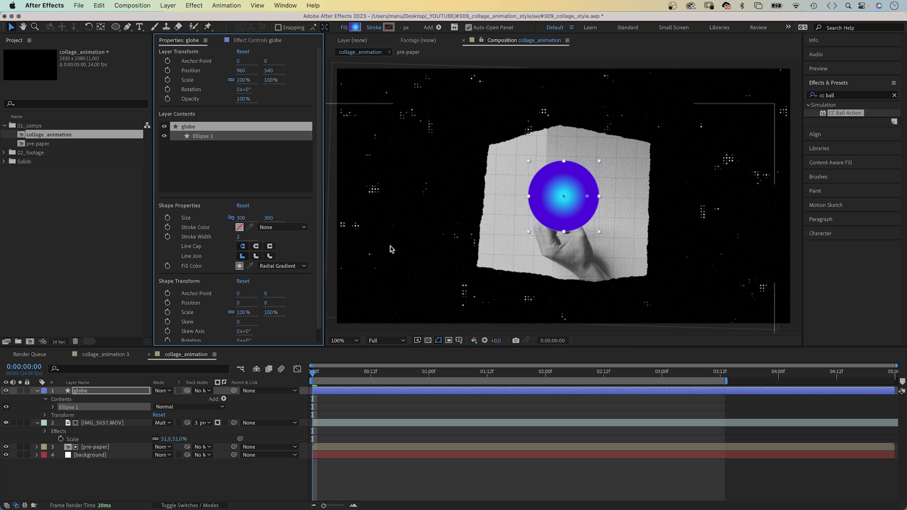
# Keep the globe's stroke at None and its fill as Radial Gradient
pyautogui.click(268, 228)
pyautogui.click(273, 237)
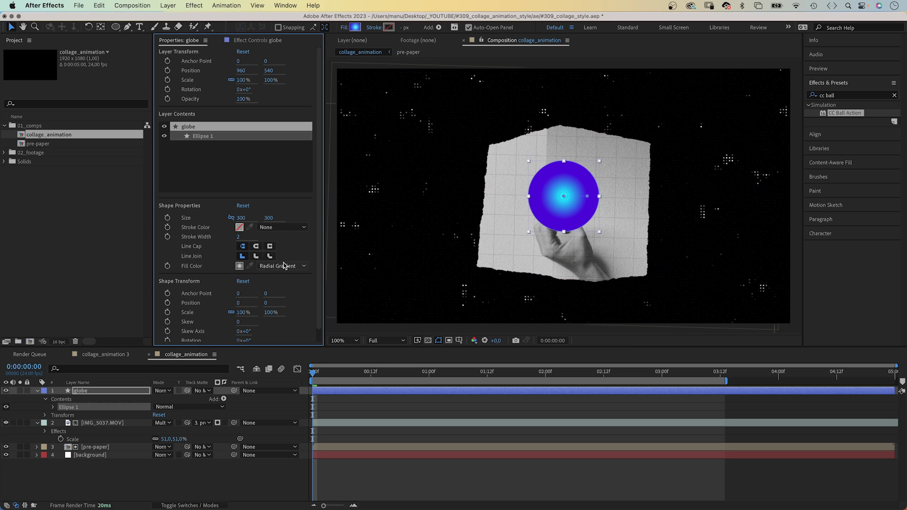
pyautogui.click(282, 266)
pyautogui.click(289, 307)
# Set the fill gradient to run from cyan 00FFFF to violet-blue 4D33D3
pyautogui.click(240, 267)
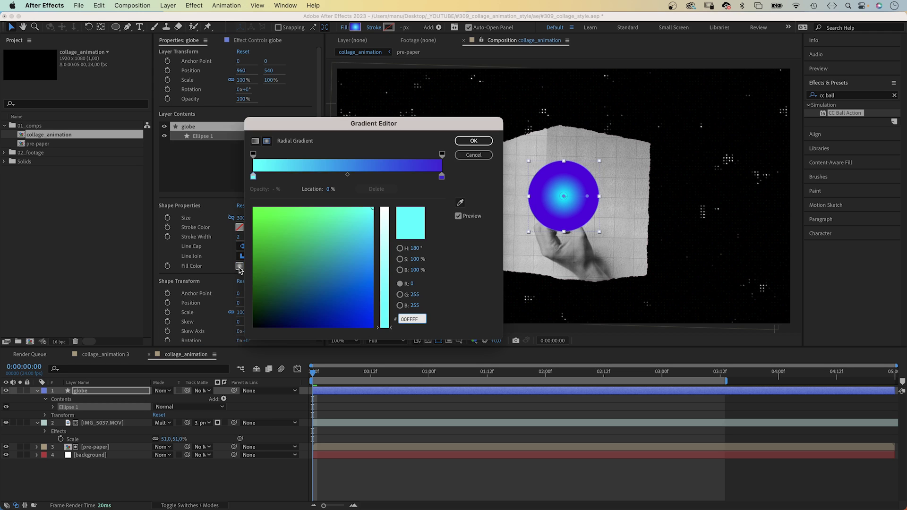
pyautogui.click(254, 177)
pyautogui.click(442, 177)
pyautogui.moveTo(362, 317); pyautogui.dragTo(352, 304)
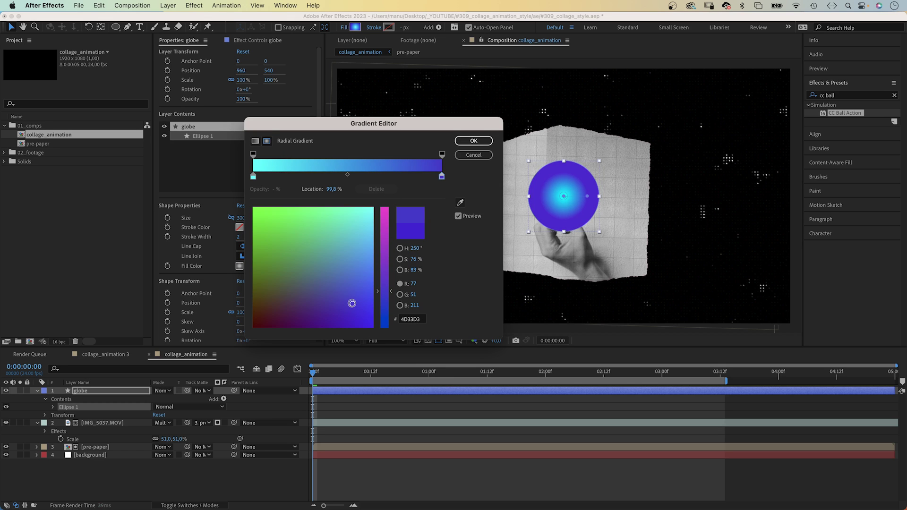
pyautogui.click(473, 141)
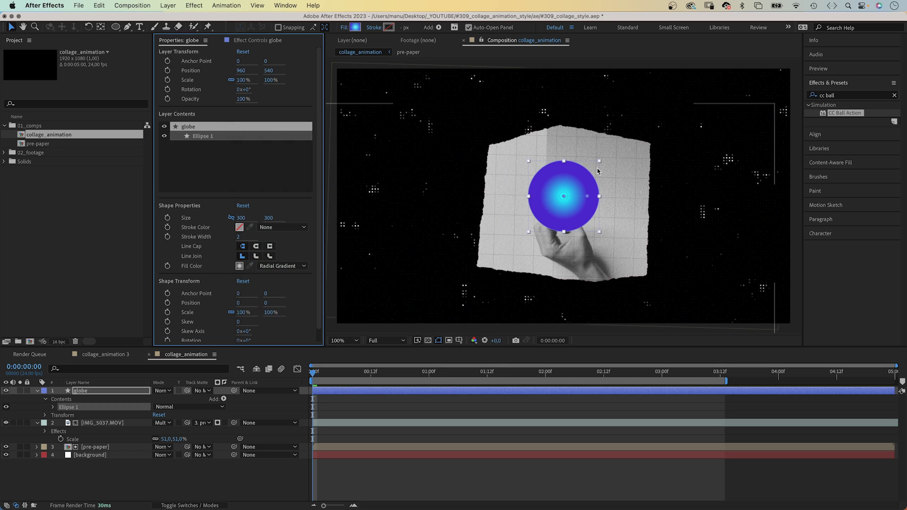
# Move the gradient centre to the upper left and stretch its end toward the lower right
pyautogui.moveTo(563, 196); pyautogui.dragTo(533, 176)
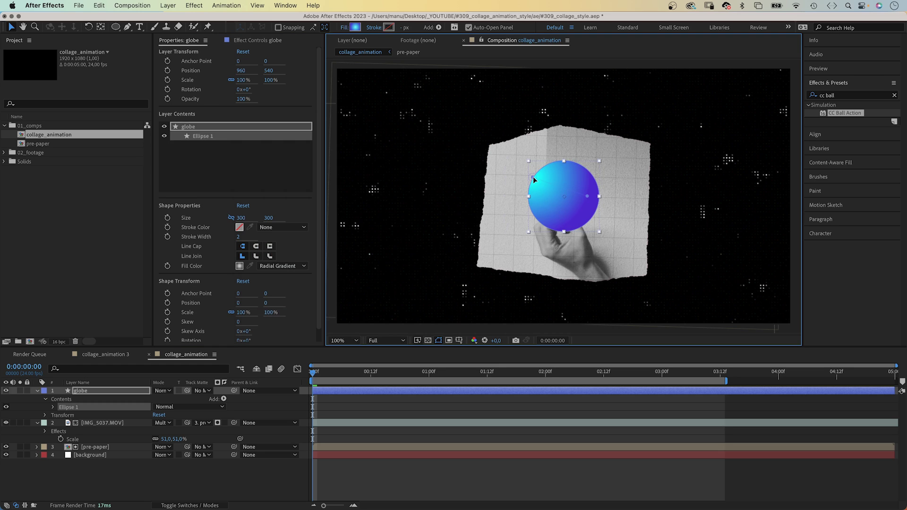
pyautogui.moveTo(588, 196)
pyautogui.mouseDown()
pyautogui.moveTo(598, 230)
pyautogui.moveTo(587, 226)
pyautogui.mouseUp()
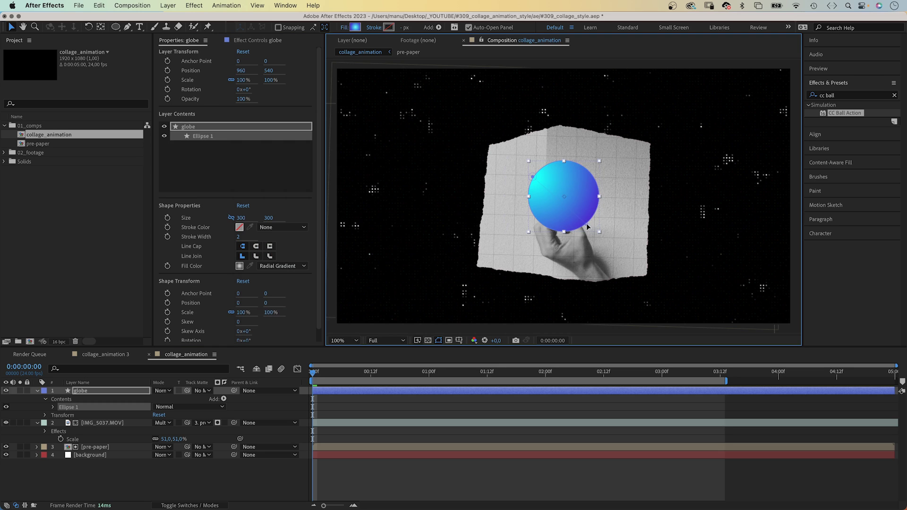
pyautogui.click(847, 96)
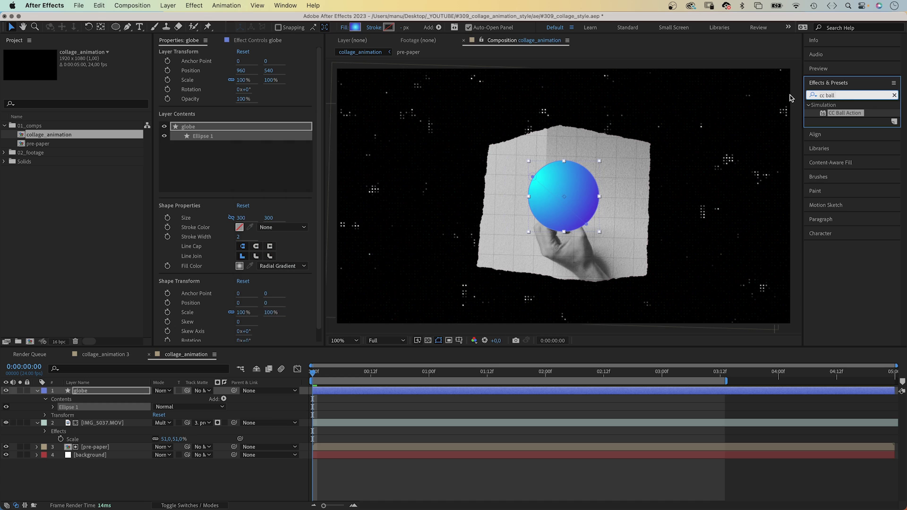
# Apply Posterize at Level 12 to the globe and nudge the globe above the hand
pyautogui.press('super+a')
pyautogui.write('post')
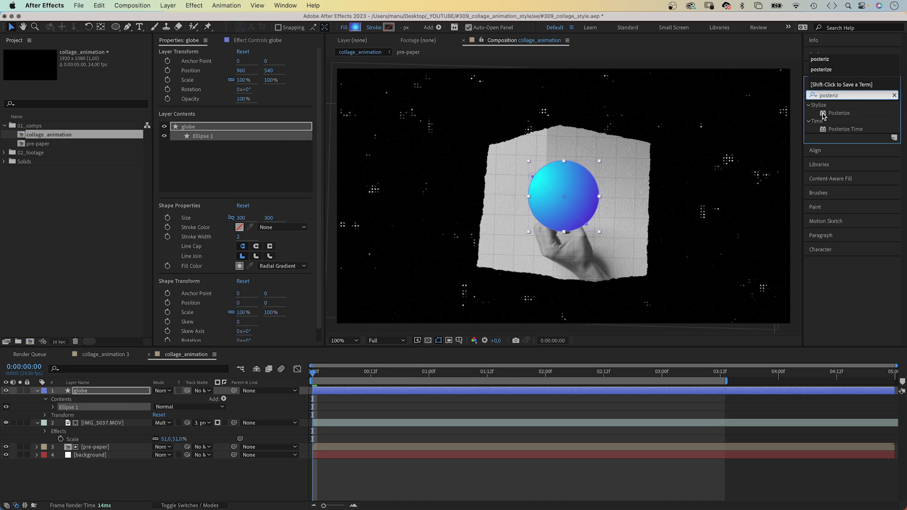
pyautogui.moveTo(823, 115); pyautogui.dragTo(569, 217)
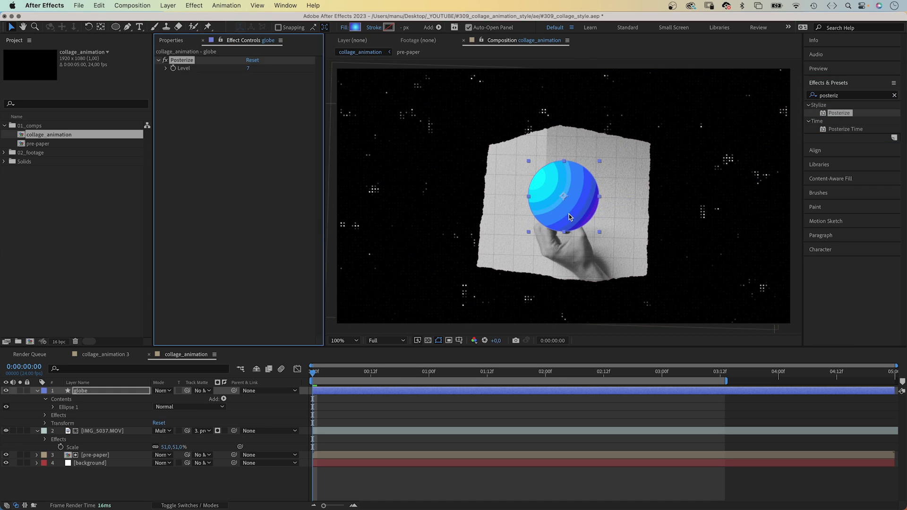
pyautogui.click(248, 68)
pyautogui.press('Return')
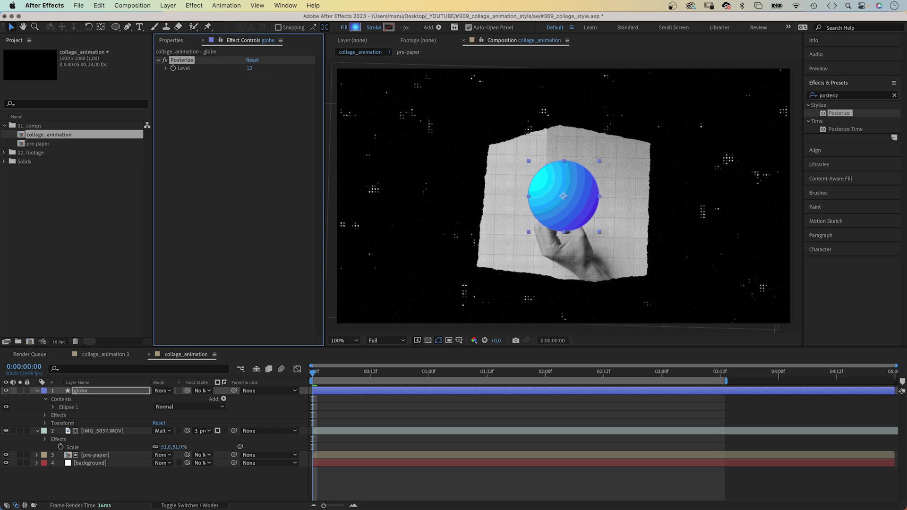
pyautogui.click(97, 392)
pyautogui.moveTo(553, 205); pyautogui.dragTo(559, 186)
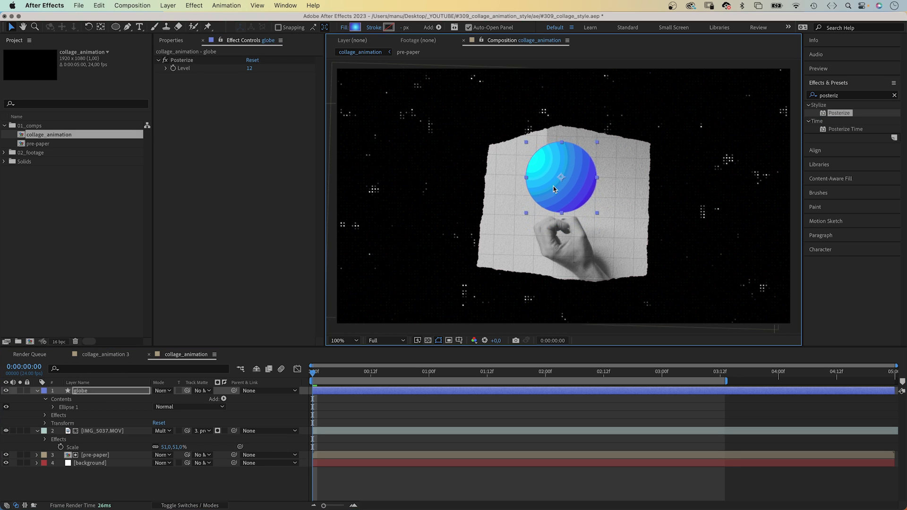
# Apply Turbulent Displace to the globe with Amount 10 and Size 200
pyautogui.click(893, 97)
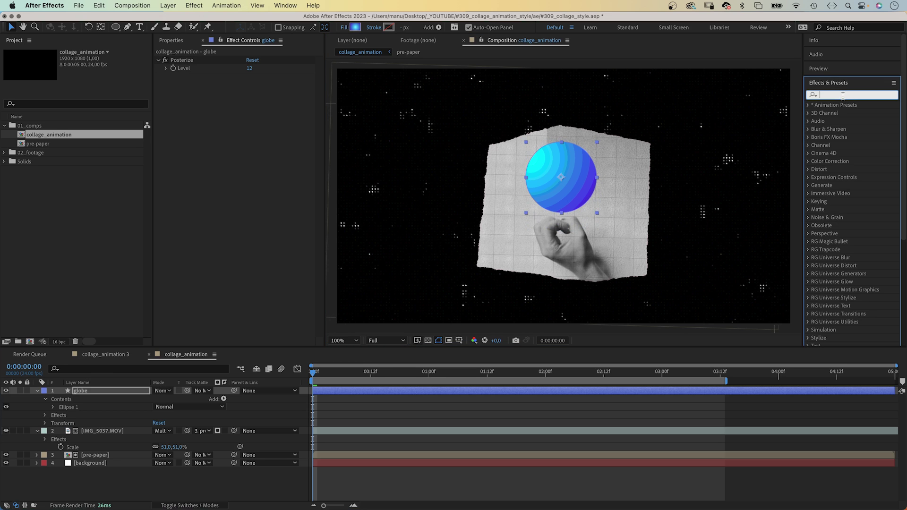
pyautogui.write('turbulen')
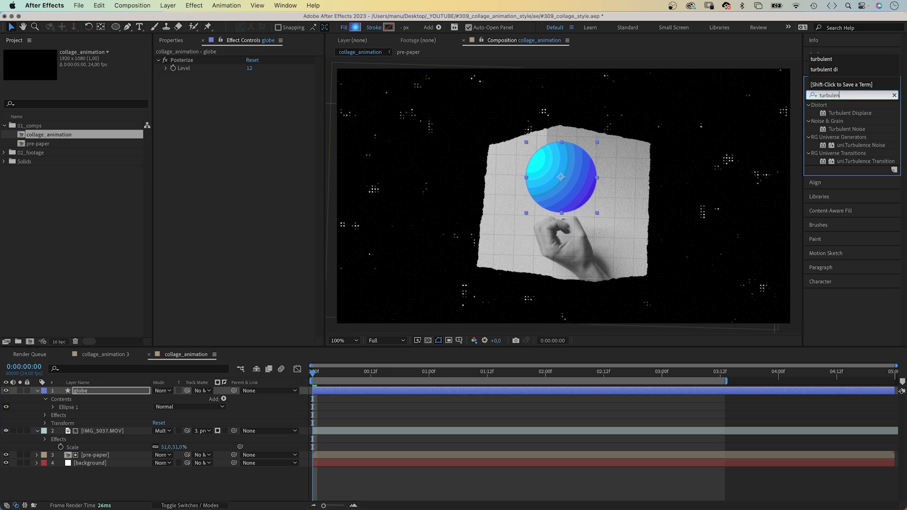
pyautogui.write('t')
pyautogui.moveTo(849, 113); pyautogui.dragTo(198, 158)
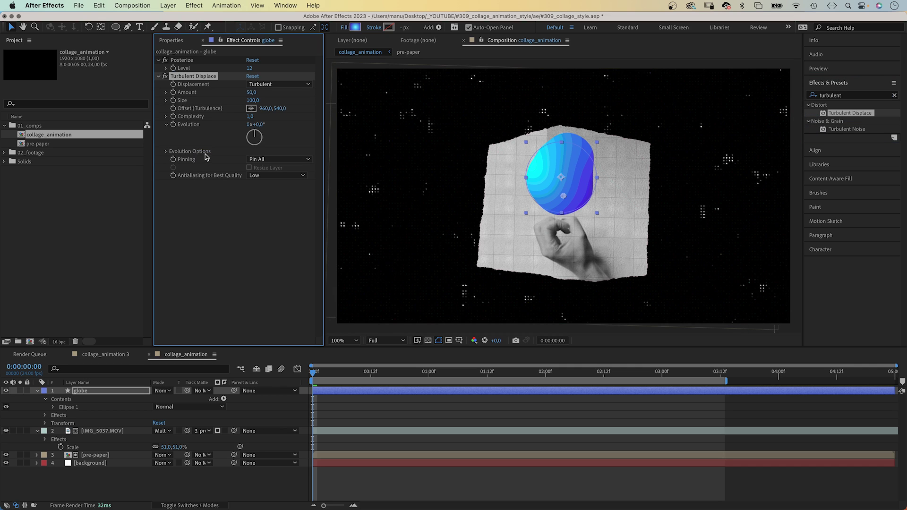
pyautogui.click(253, 92)
pyautogui.write('10')
pyautogui.press('Tab')
pyautogui.write('2')
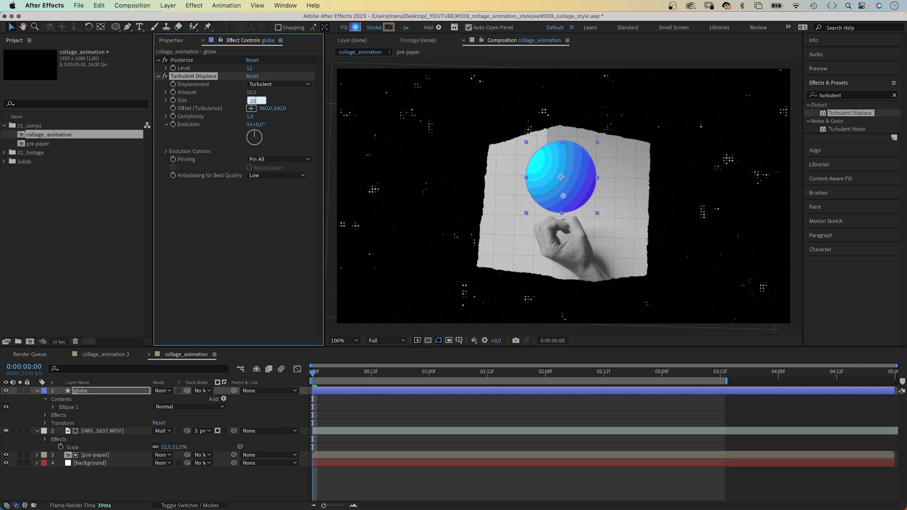
pyautogui.press('Return')
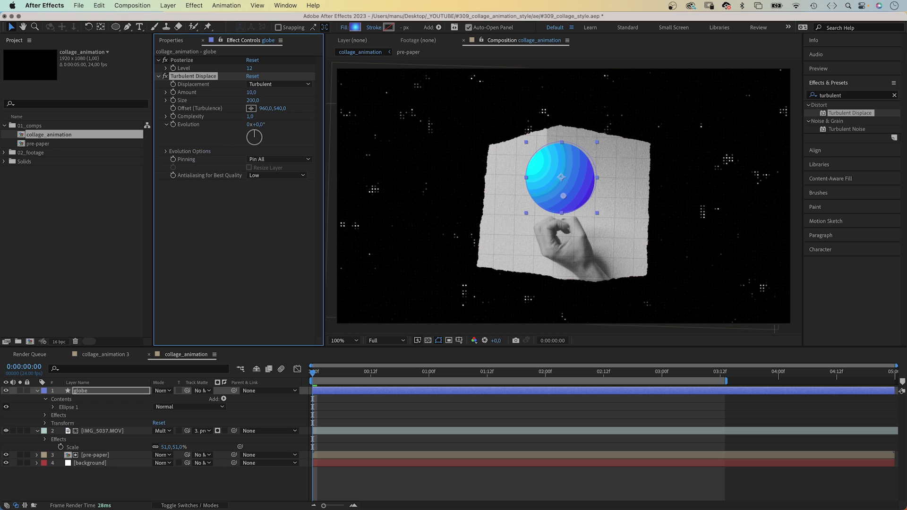
# Drive Evolution with posterizeTime(4); time*1000 and preview the choppy wobble
pyautogui.keyDown('alt'); pyautogui.click(173, 124); pyautogui.keyUp('alt')
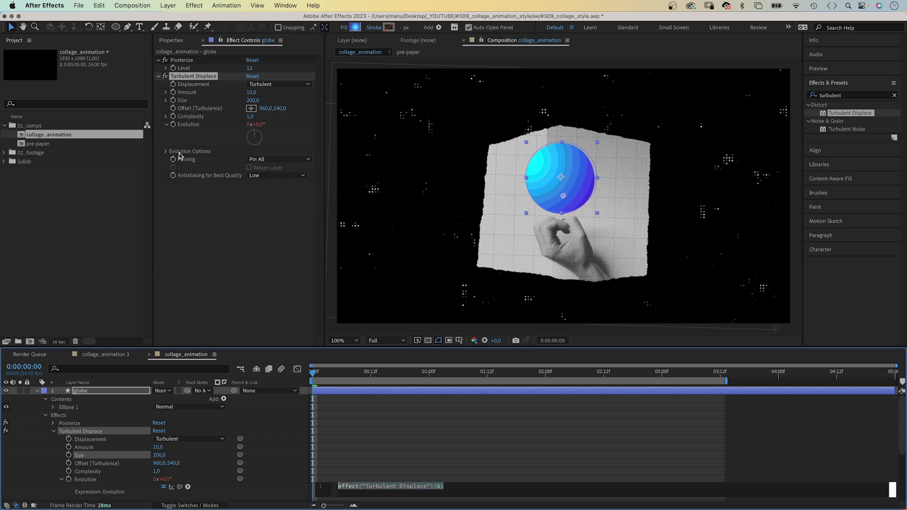
pyautogui.write('poste')
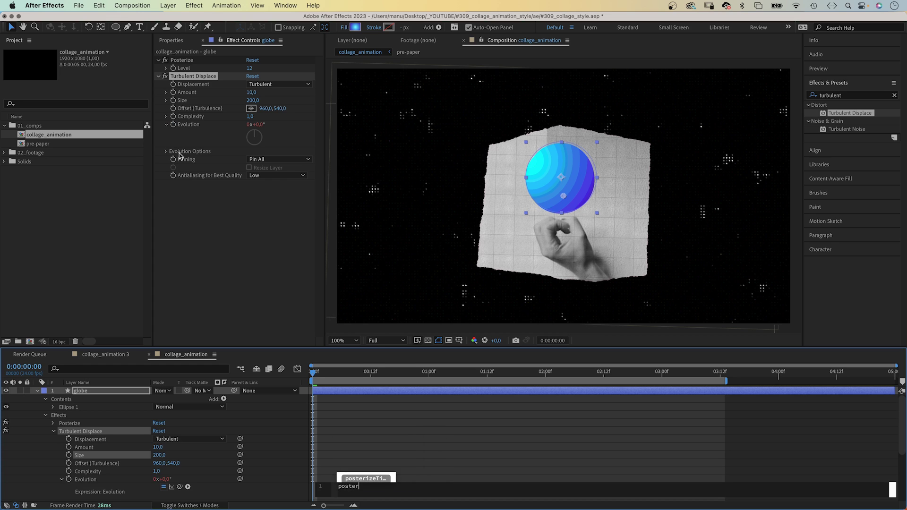
pyautogui.write('r')
pyautogui.press('Return')
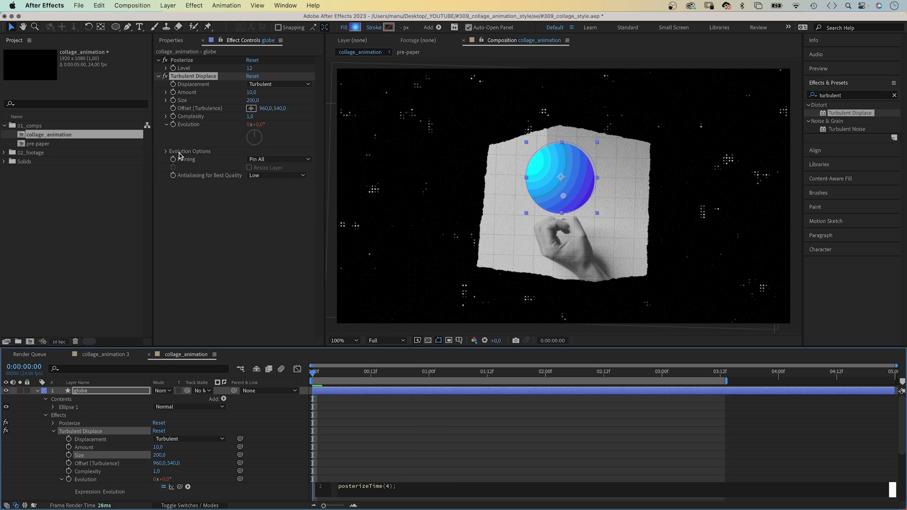
pyautogui.press('Return')
pyautogui.write('time')
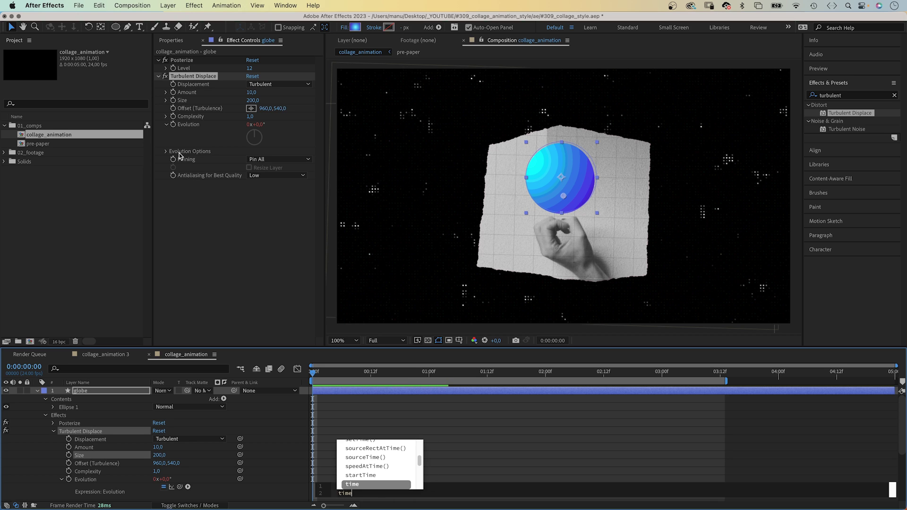
pyautogui.write('*1000')
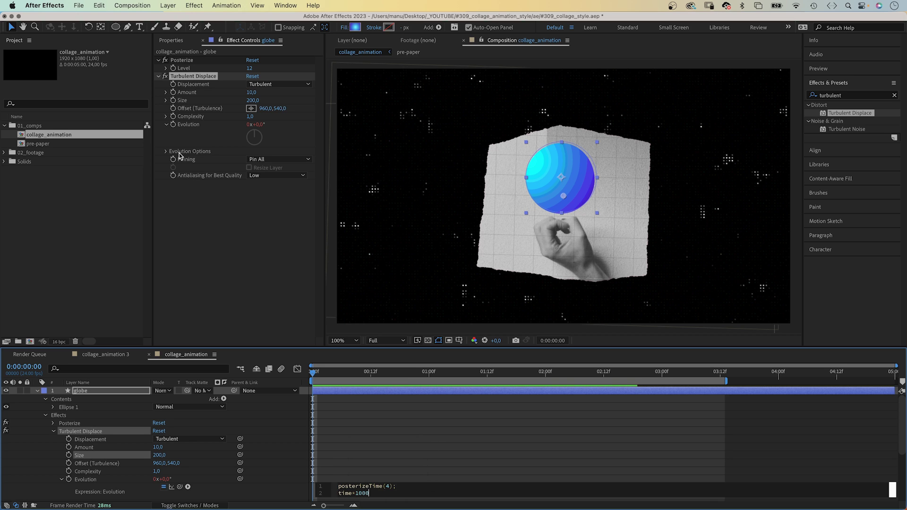
pyautogui.click(275, 438)
pyautogui.press('space')
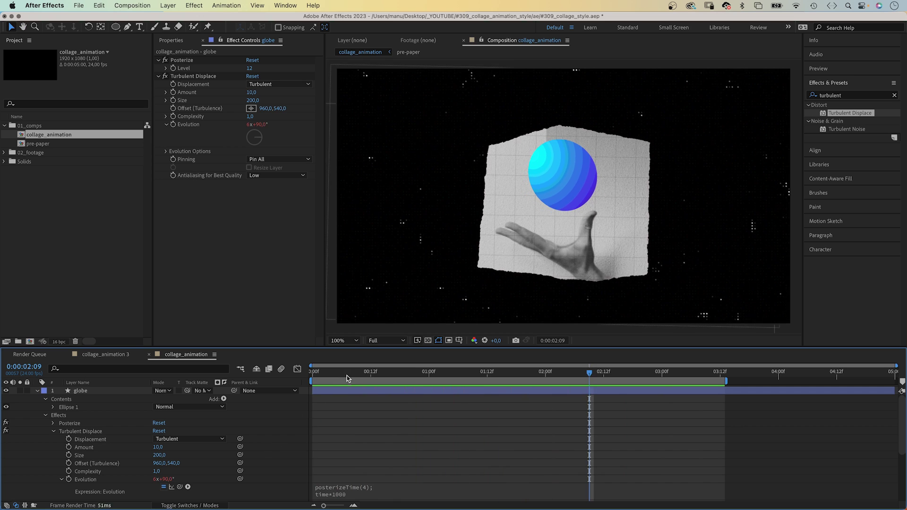
# Add posterizeTime(4); wiggle(1,25) as an expression on Gradient Fill 1's Start Point
pyautogui.press('space')
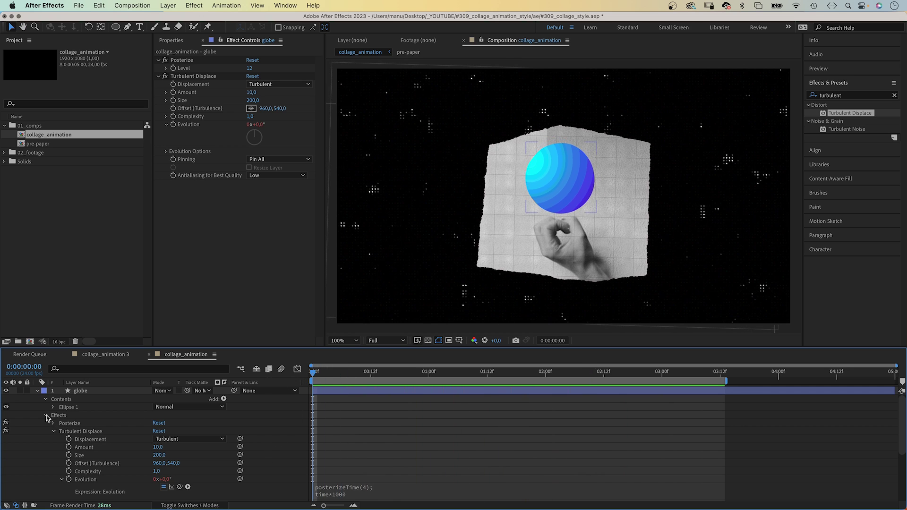
pyautogui.click(45, 416)
pyautogui.click(53, 408)
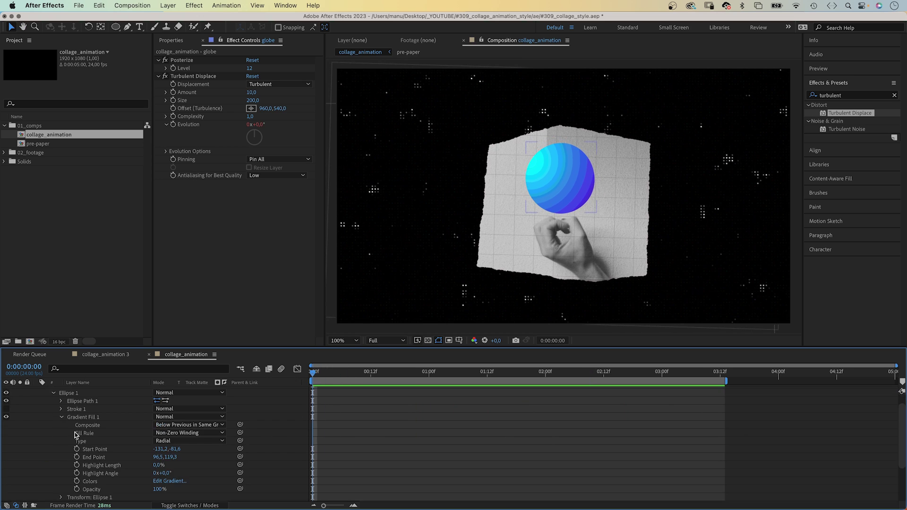
pyautogui.click(84, 418)
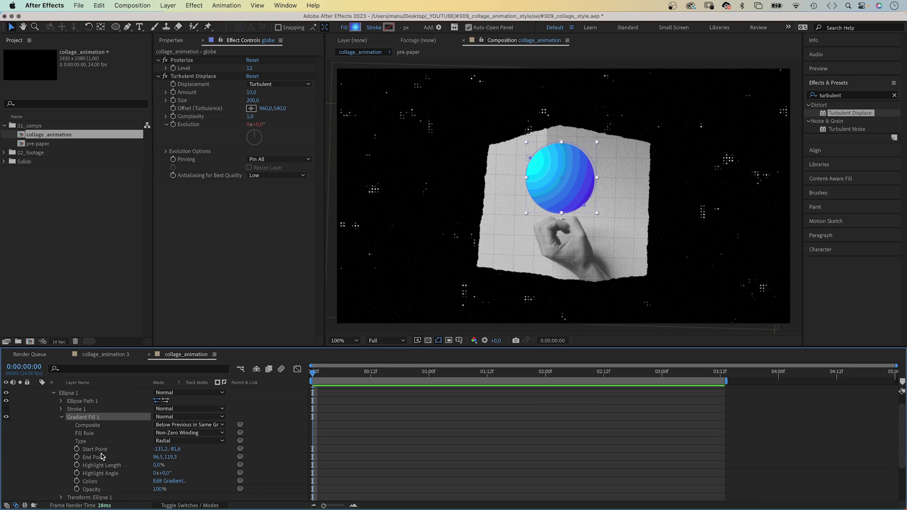
pyautogui.keyDown('alt'); pyautogui.click(77, 450); pyautogui.keyUp('alt')
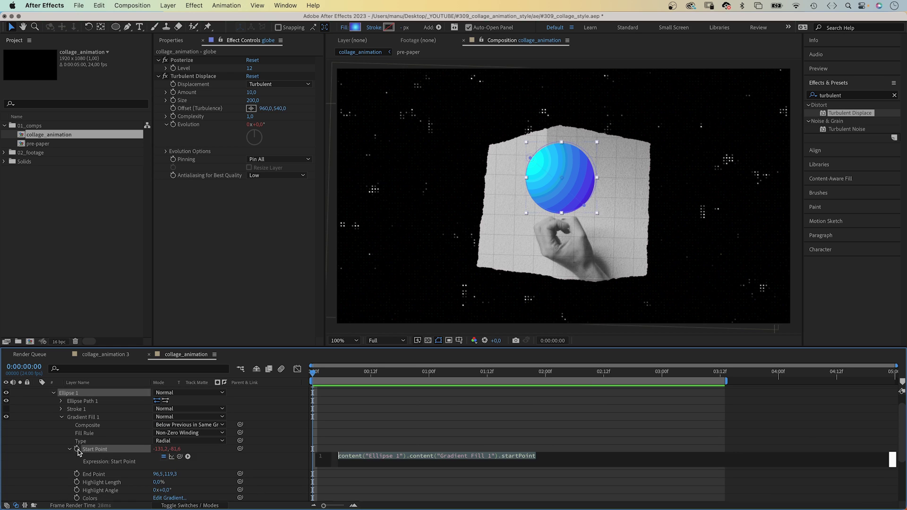
pyautogui.write('post')
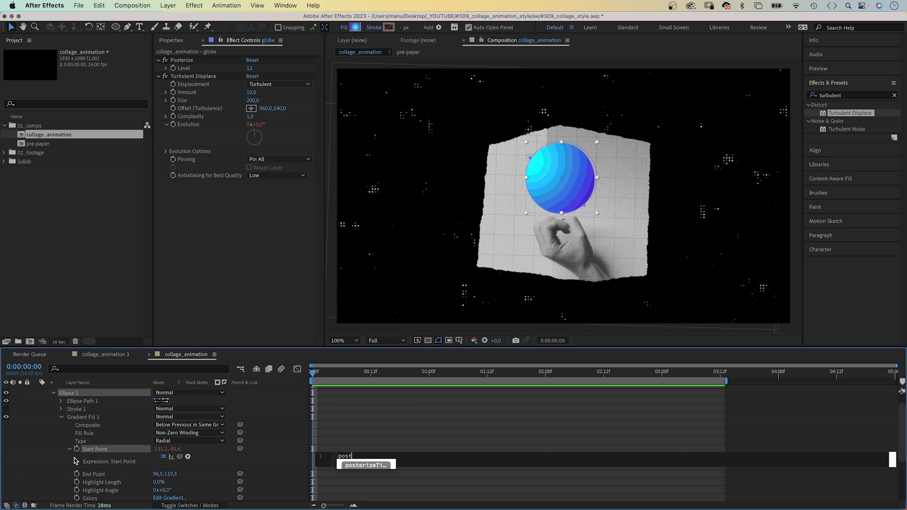
pyautogui.write('er')
pyautogui.press('Return')
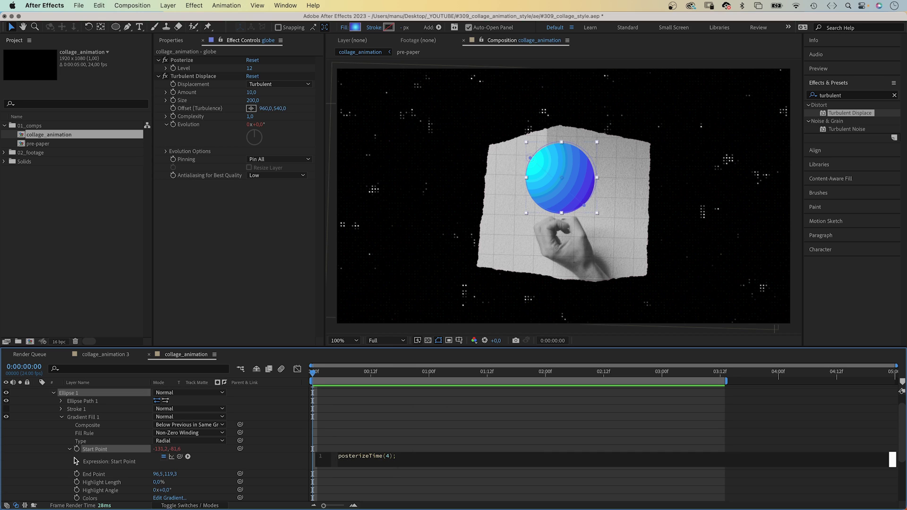
pyautogui.write('wigg')
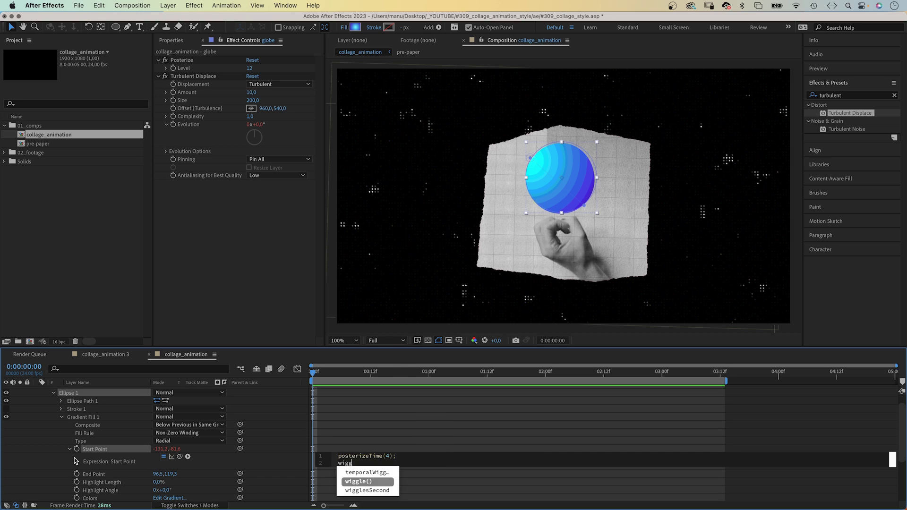
pyautogui.write('l')
pyautogui.press('Return')
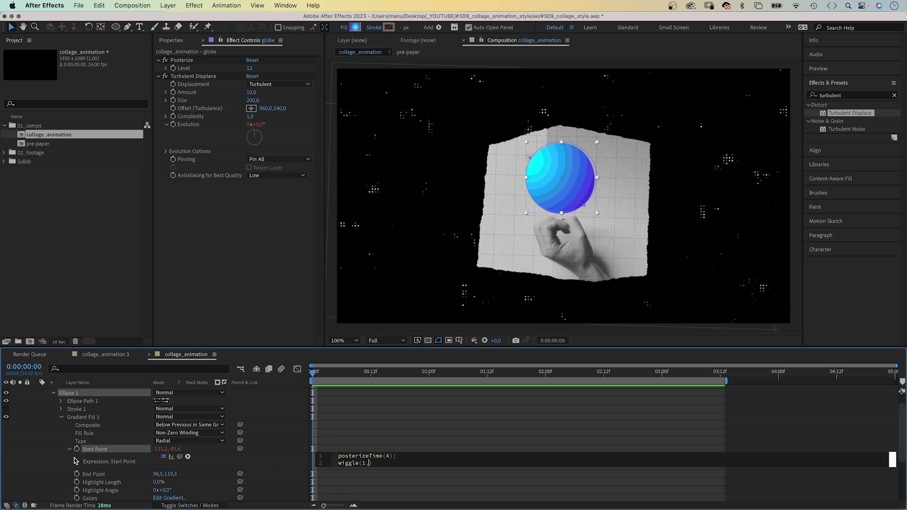
# Copy the Start Point's stepped wiggle expression onto the gradient End Point
pyautogui.click(275, 458)
pyautogui.press('space')
pyautogui.click(332, 464)
pyautogui.press('super+c')
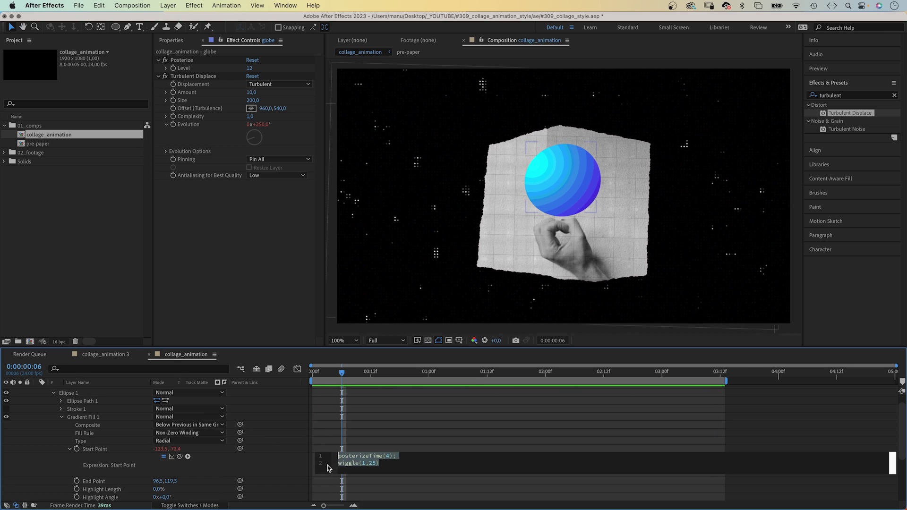
pyautogui.click(294, 470)
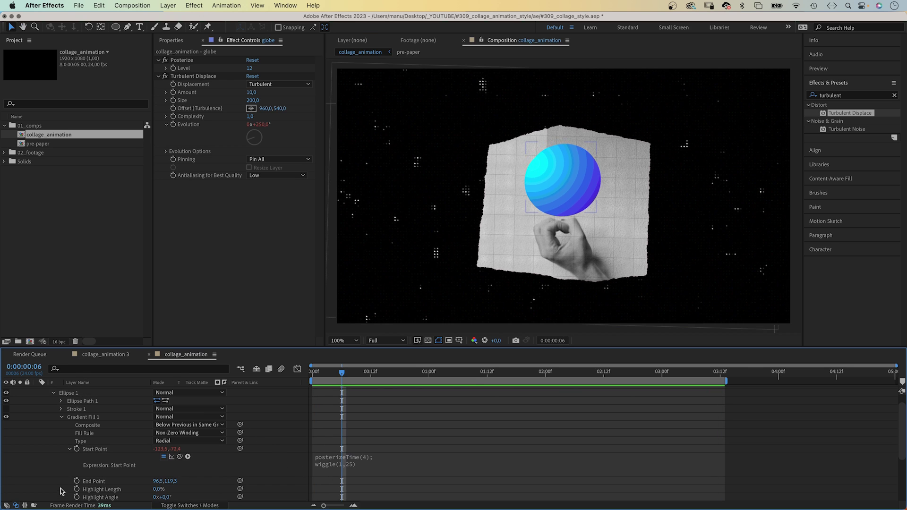
pyautogui.keyDown('alt'); pyautogui.click(77, 482); pyautogui.keyUp('alt')
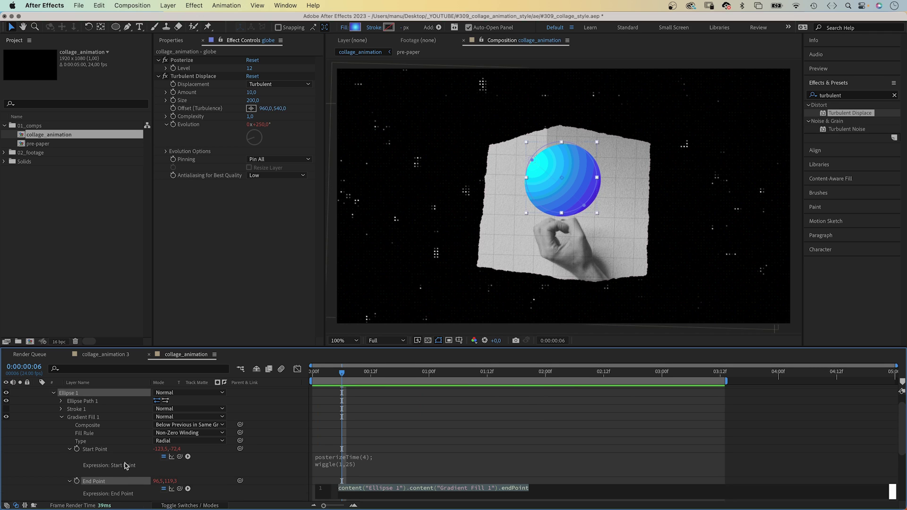
pyautogui.press('super+v')
pyautogui.click(279, 468)
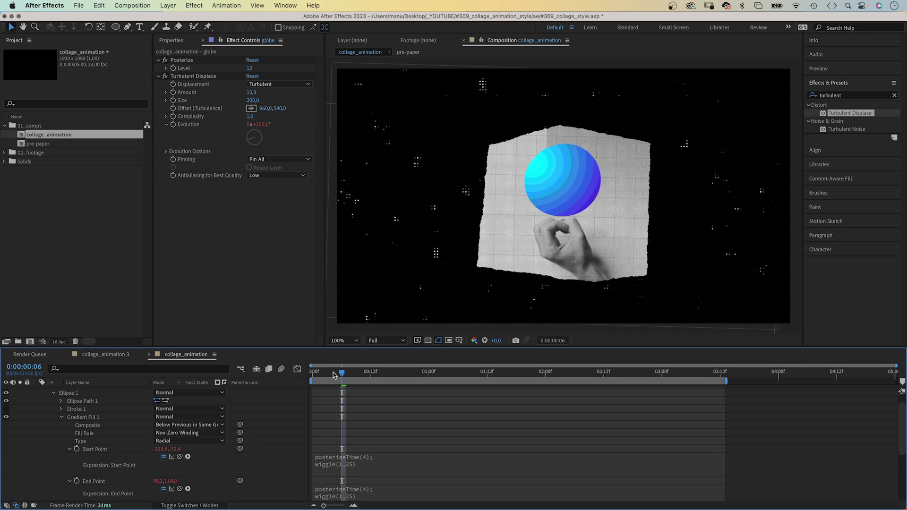
# Preview the flickering globe shading from the start
pyautogui.moveTo(334, 373); pyautogui.dragTo(282, 378)
pyautogui.press('space')
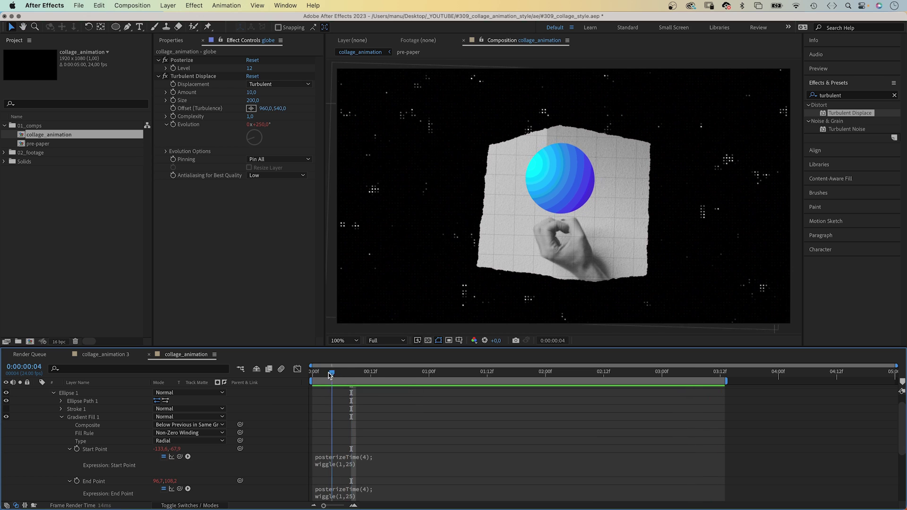
pyautogui.press('space')
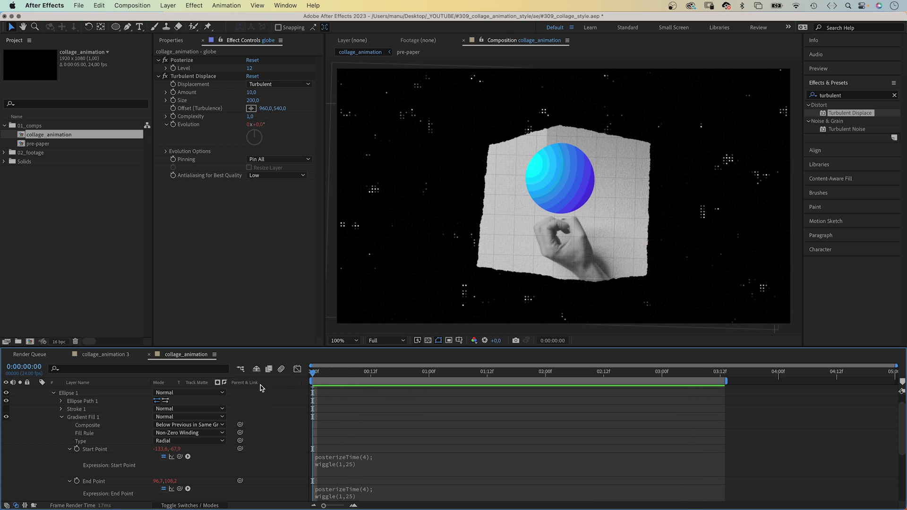
# Raise the wiggle amount in the Start Point and End Point expressions to wiggle(1,50), then preview
pyautogui.click(349, 470)
pyautogui.click(376, 464)
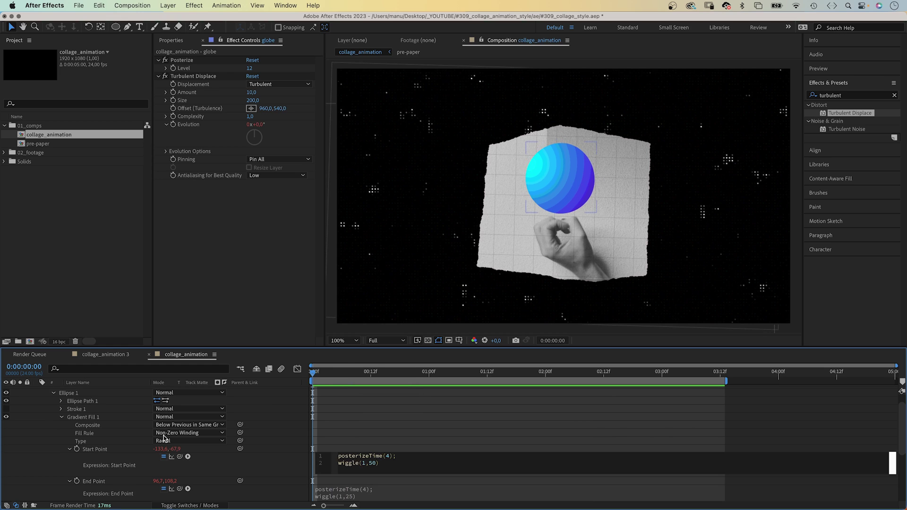
pyautogui.click(352, 496)
pyautogui.click(371, 495)
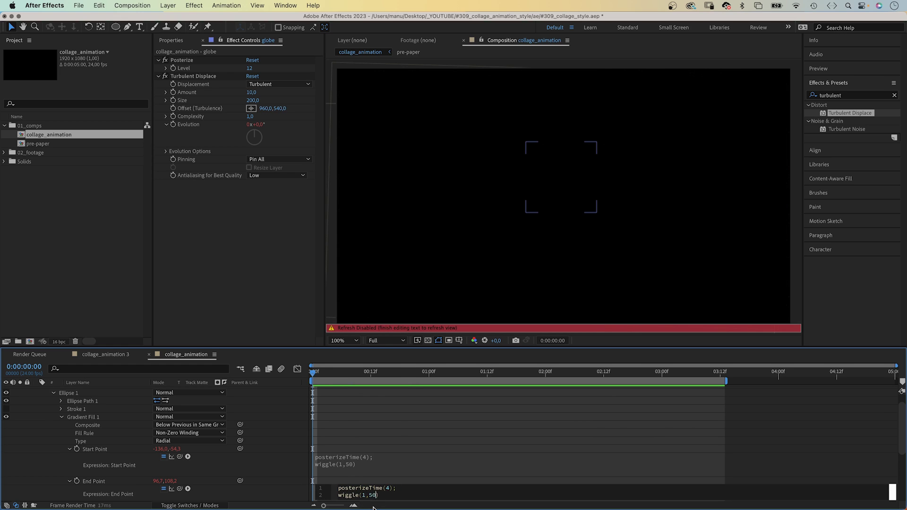
pyautogui.write('50')
pyautogui.click(274, 461)
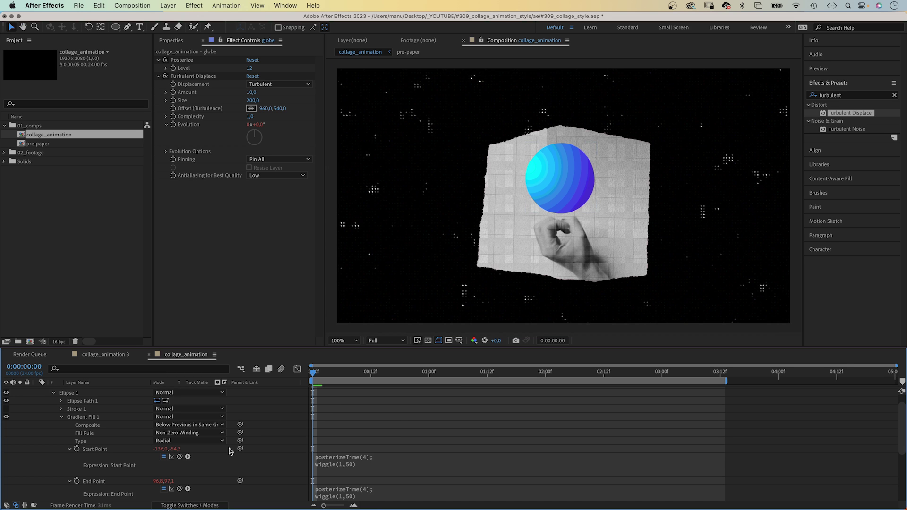
pyautogui.press('space')
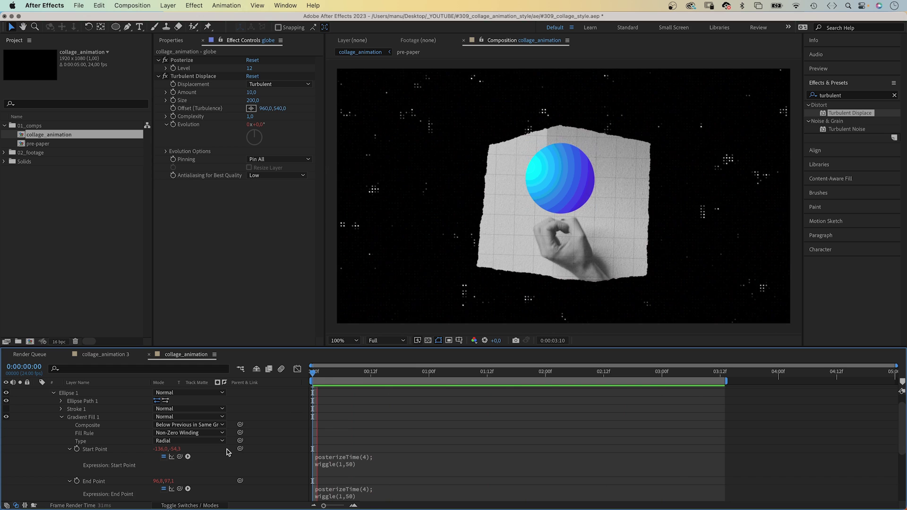
pyautogui.press('space')
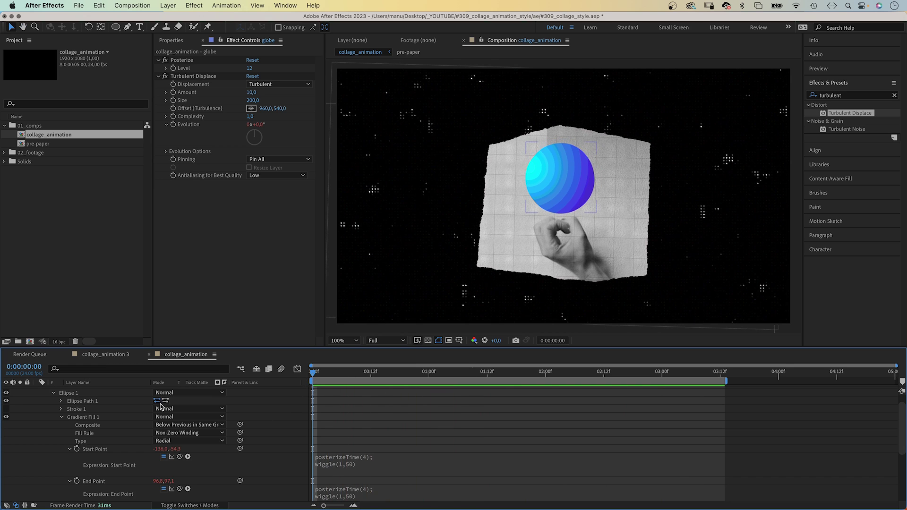
# Show the globe layer's Scale at frame 10 and move its anchor point to the globe's bottom edge
pyautogui.click(61, 417)
pyautogui.click(81, 392)
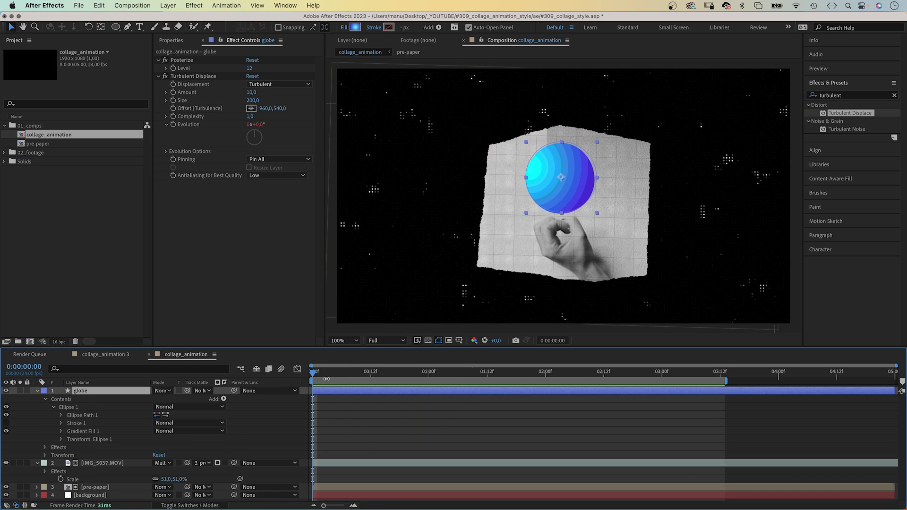
pyautogui.press('s')
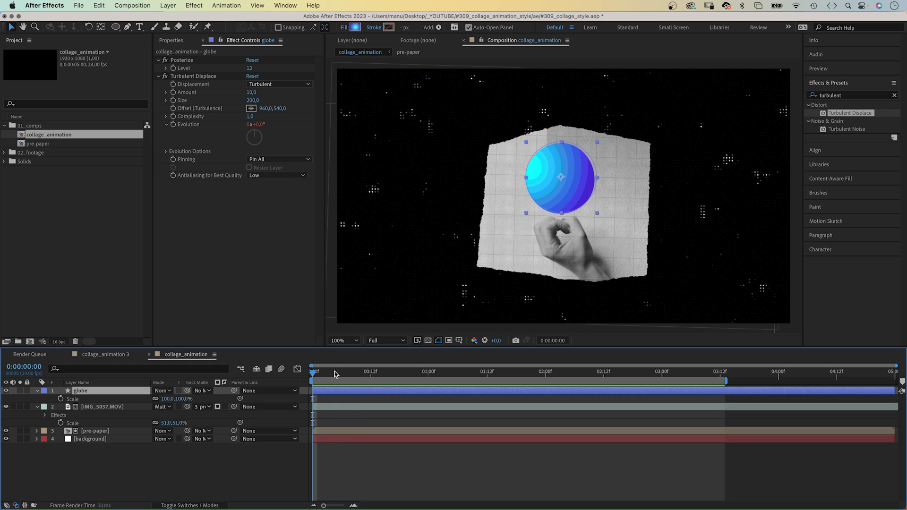
pyautogui.moveTo(337, 375); pyautogui.dragTo(370, 379)
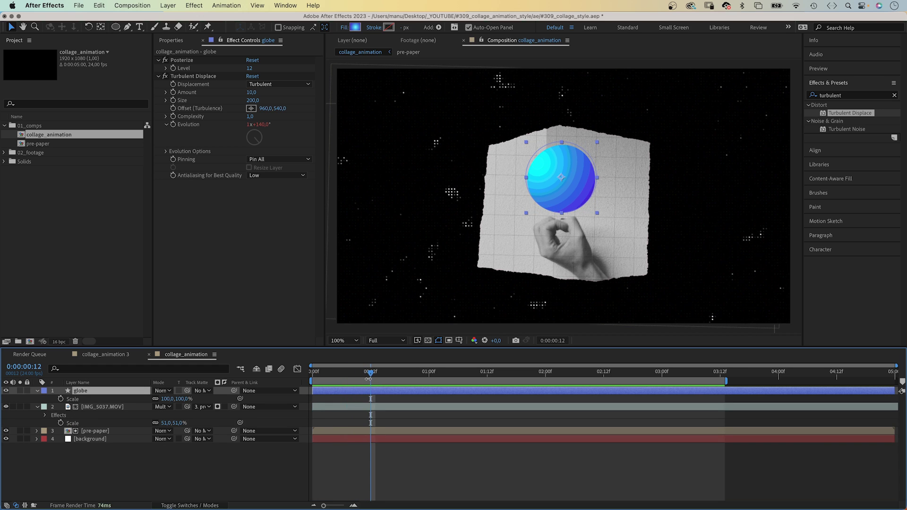
pyautogui.click(101, 27)
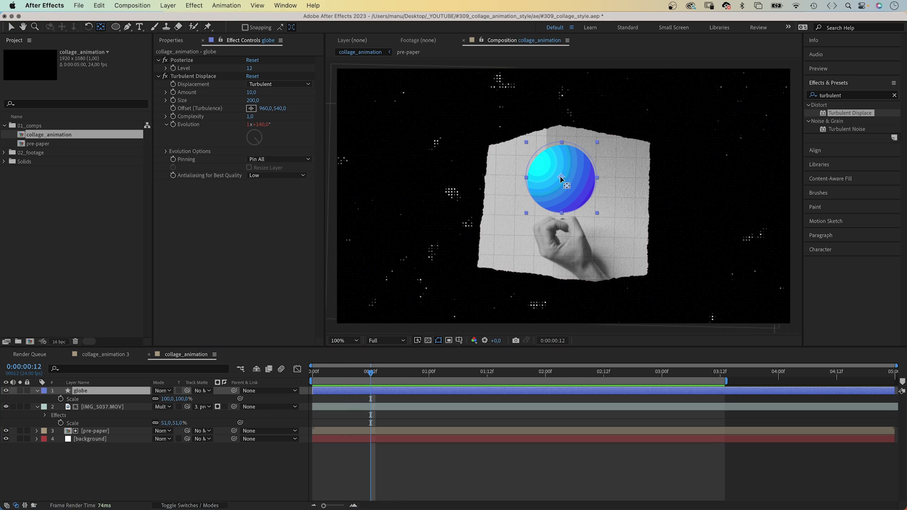
pyautogui.moveTo(560, 176); pyautogui.dragTo(562, 215)
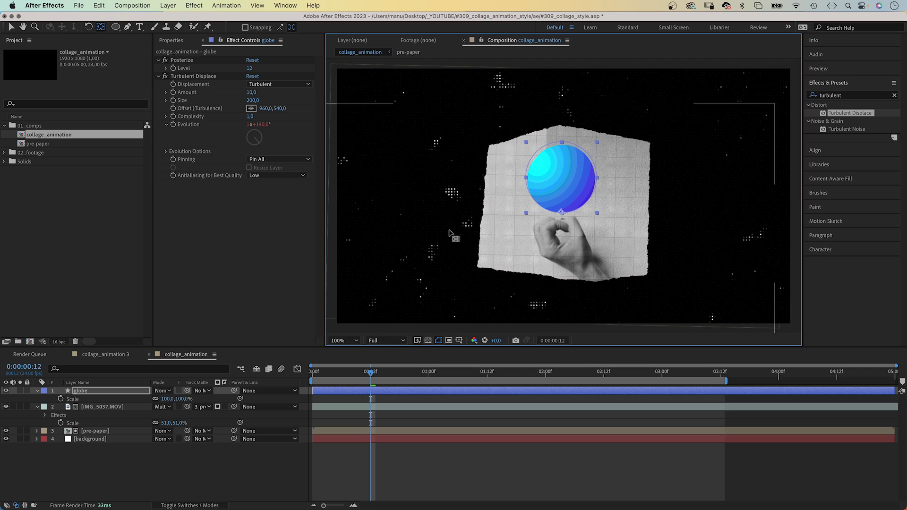
# Keyframe the globe's Scale at 0% at frame 12 and 100% at 1:00
pyautogui.click(60, 399)
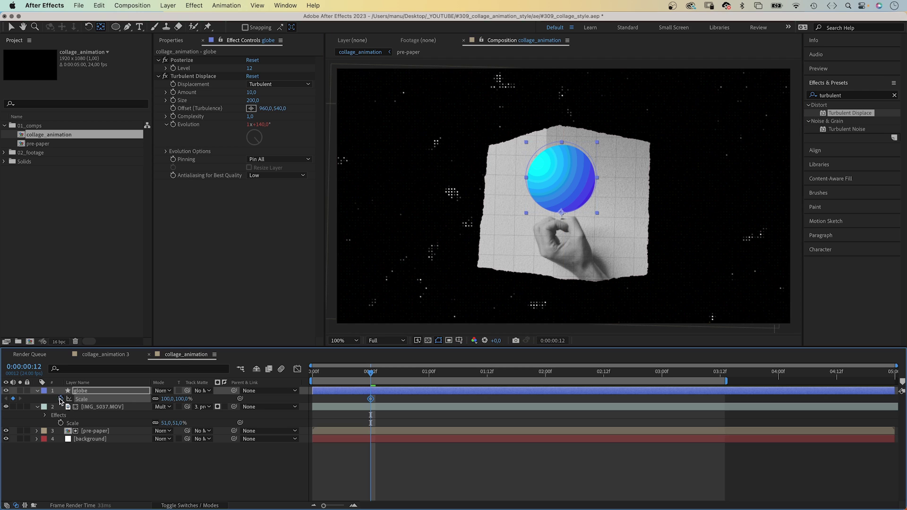
pyautogui.click(166, 399)
pyautogui.write('0')
pyautogui.press('Return')
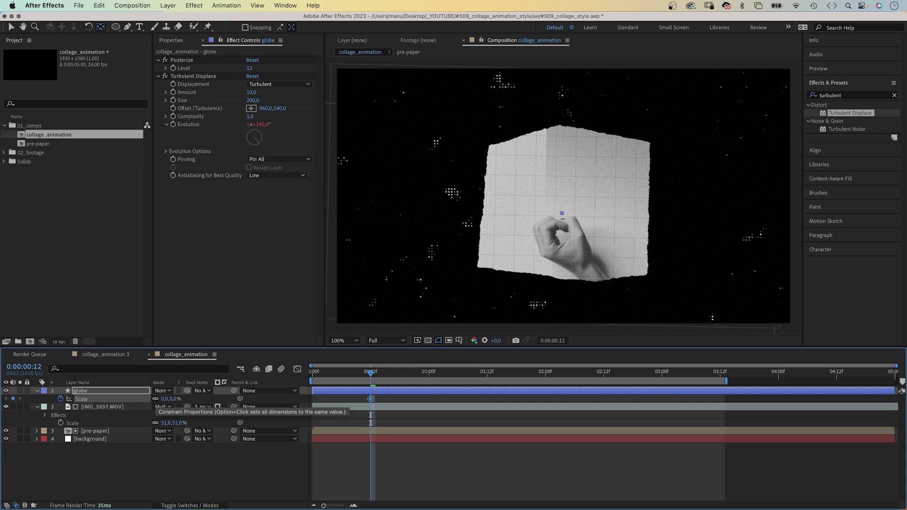
pyautogui.moveTo(376, 376); pyautogui.dragTo(429, 374)
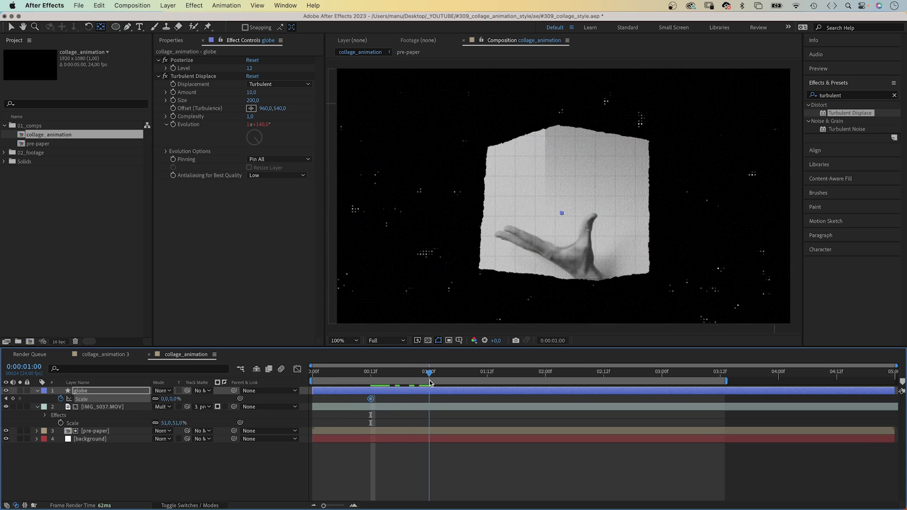
pyautogui.click(165, 399)
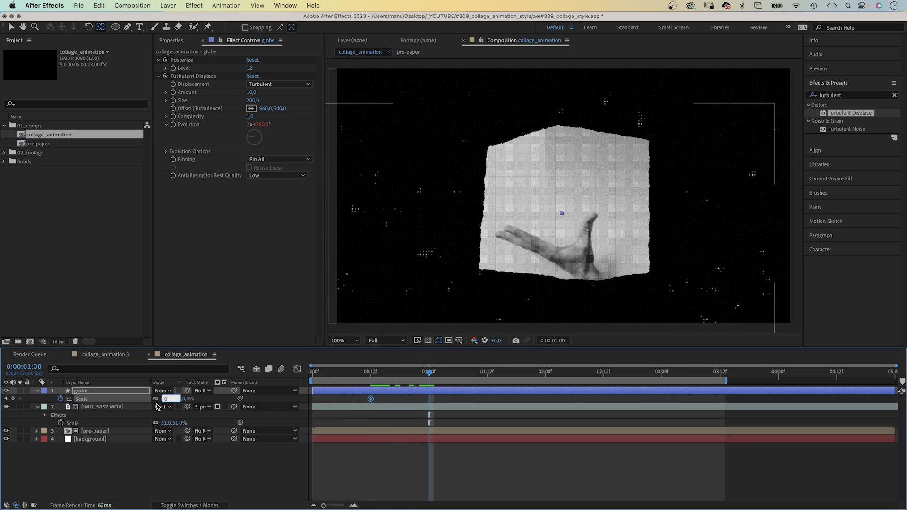
pyautogui.write('100')
pyautogui.press('Return')
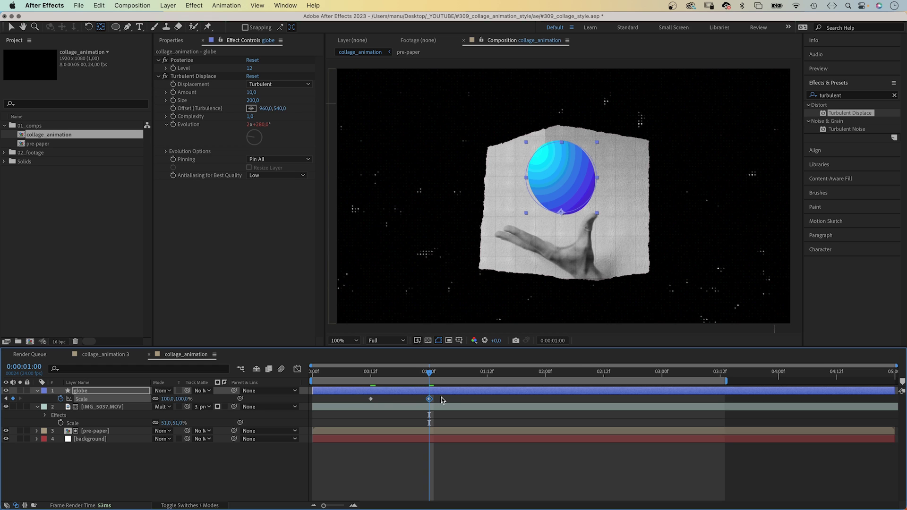
# Hold the globe at 100% until 3:00, scale it to 0% at 3:12, and select all Scale keyframes
pyautogui.moveTo(633, 373); pyautogui.dragTo(662, 373)
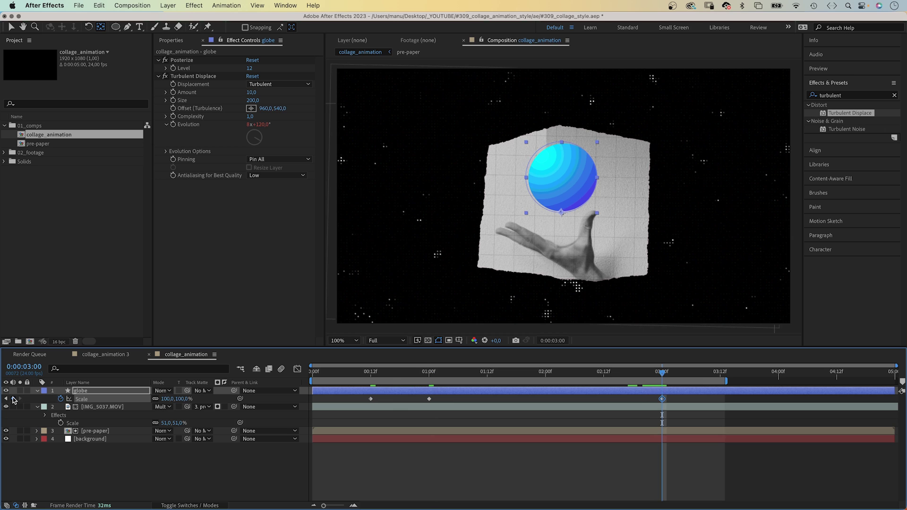
pyautogui.click(720, 372)
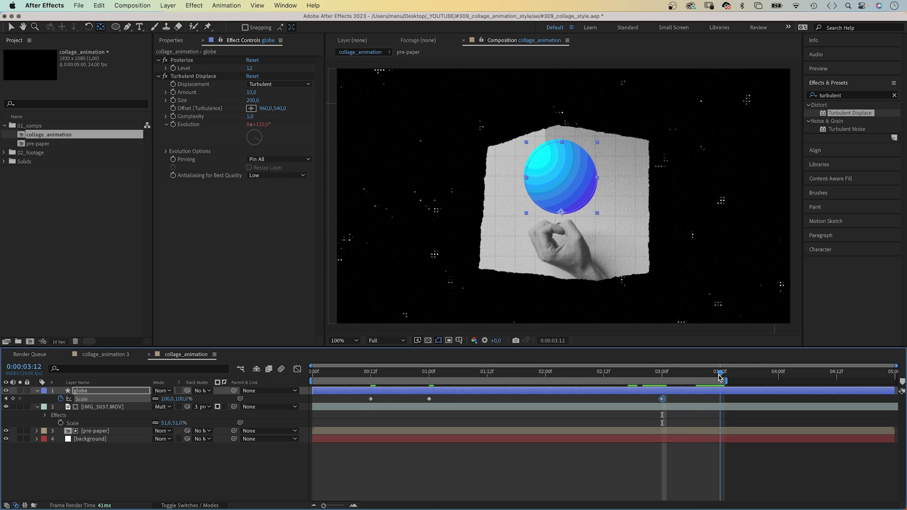
pyautogui.click(166, 399)
pyautogui.write('0')
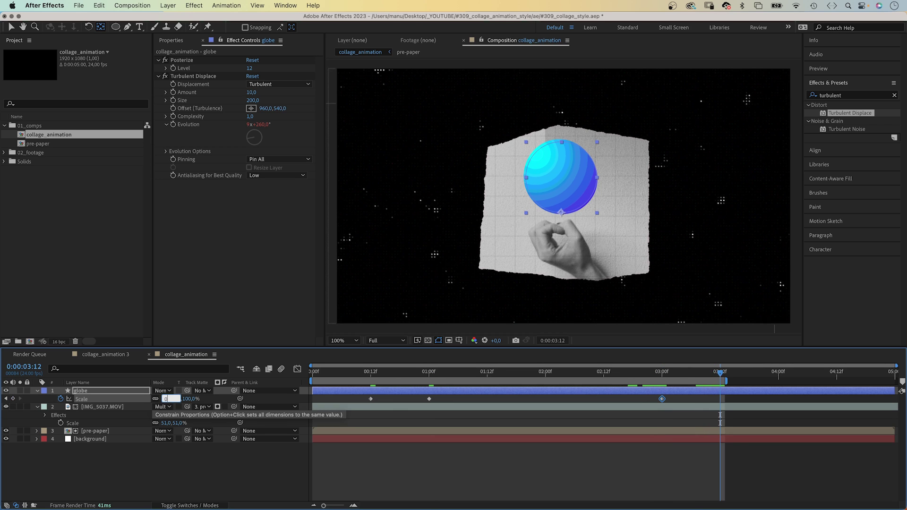
pyautogui.press('Return')
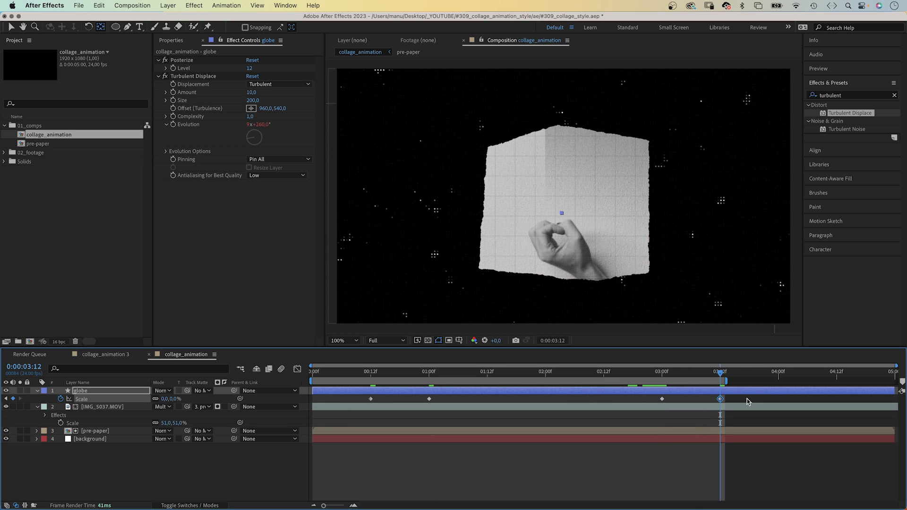
pyautogui.moveTo(744, 400); pyautogui.dragTo(333, 422)
# Show the globe's Scale animation in the Graph Editor as a value graph
pyautogui.click(297, 369)
pyautogui.click(508, 496)
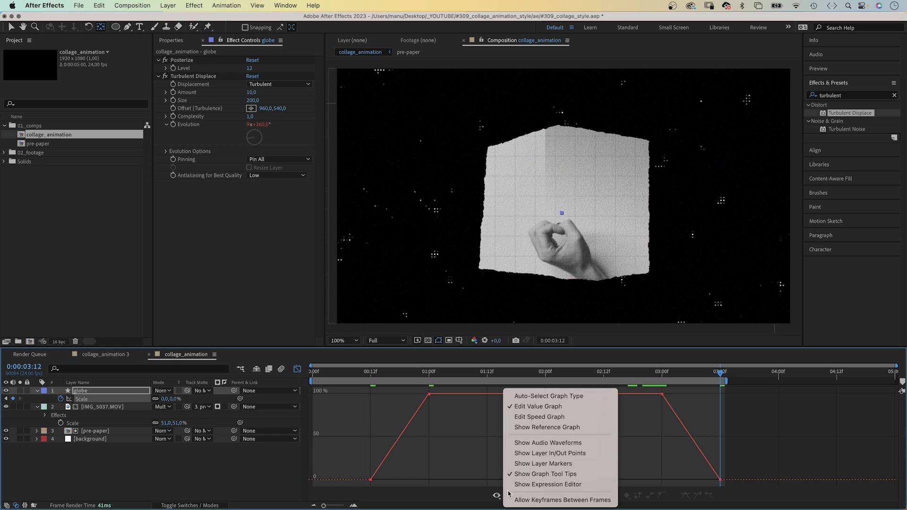
pyautogui.click(526, 409)
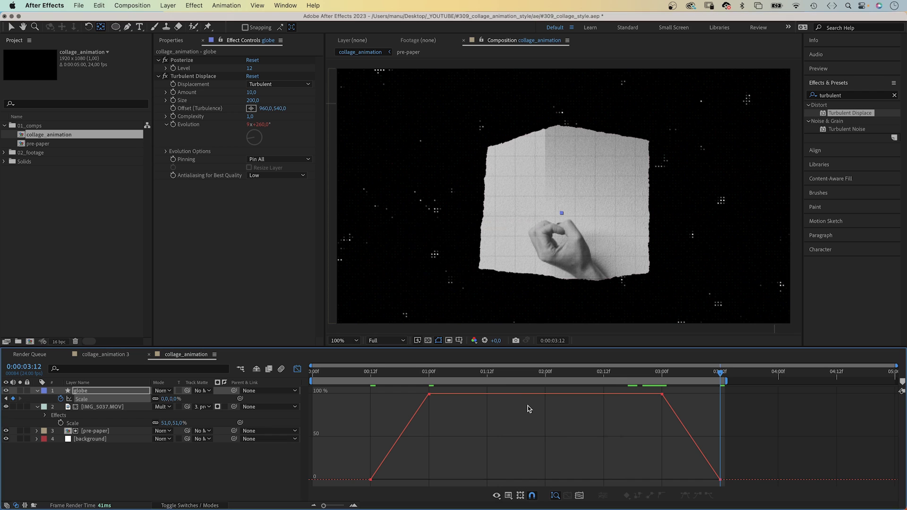
# Drag bezier handles so the Scale curve eases out of frame 12 and into 3:12
pyautogui.moveTo(349, 463); pyautogui.dragTo(376, 491)
pyautogui.moveTo(127, 27); pyautogui.dragTo(155, 63)
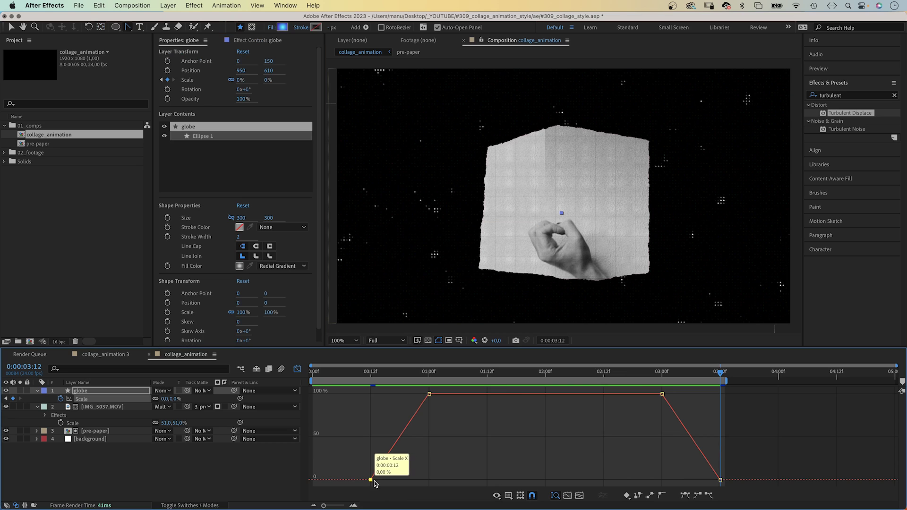
pyautogui.moveTo(371, 480); pyautogui.dragTo(402, 483)
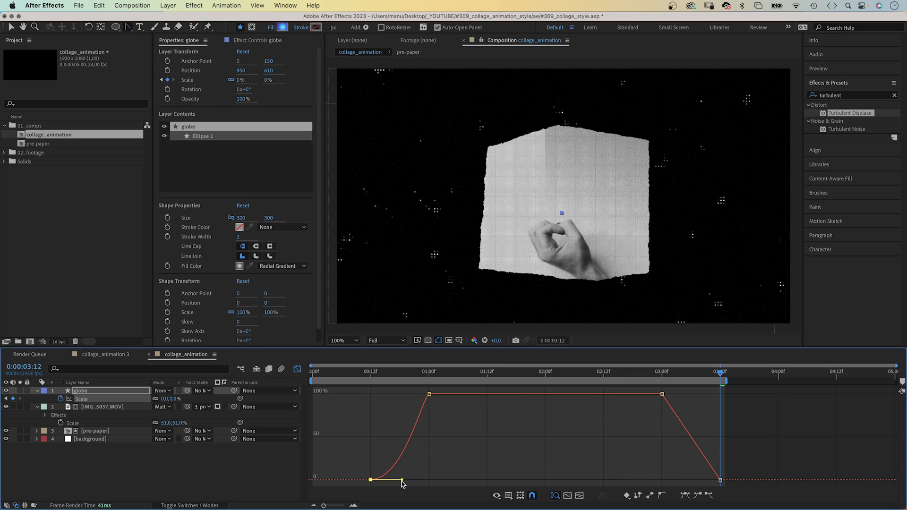
pyautogui.moveTo(720, 481)
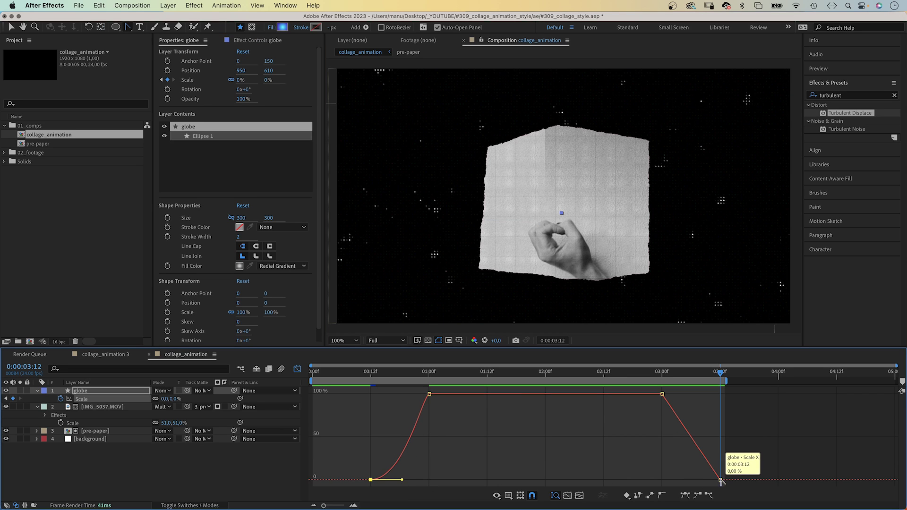
pyautogui.moveTo(720, 480); pyautogui.dragTo(692, 482)
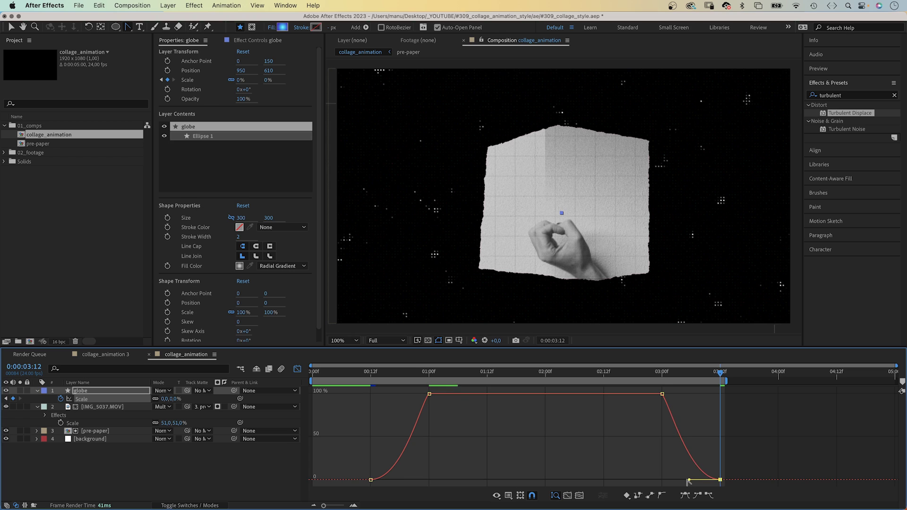
# Pull the 1:00 keyframe's incoming handle up so the globe overshoots 100%, then preview the pop-in
pyautogui.click(428, 394)
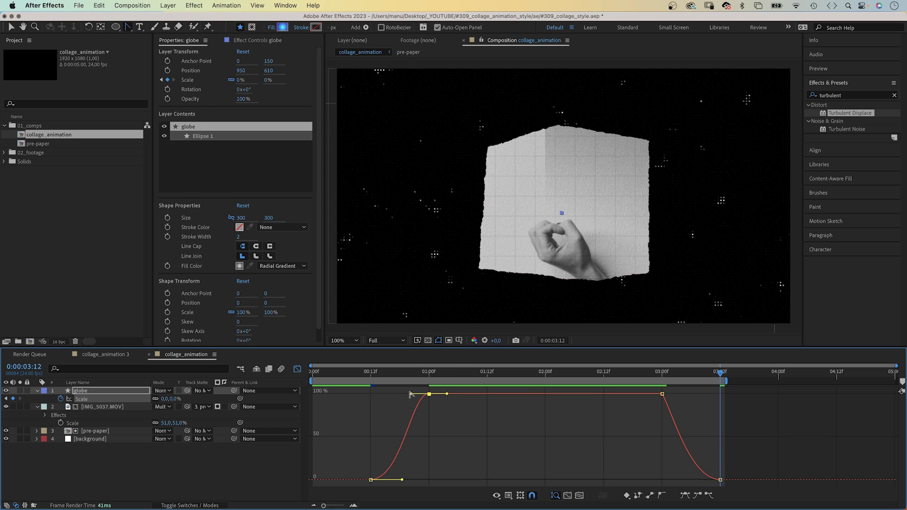
pyautogui.moveTo(410, 394)
pyautogui.mouseDown()
pyautogui.moveTo(392, 396)
pyautogui.moveTo(400, 390)
pyautogui.mouseUp()
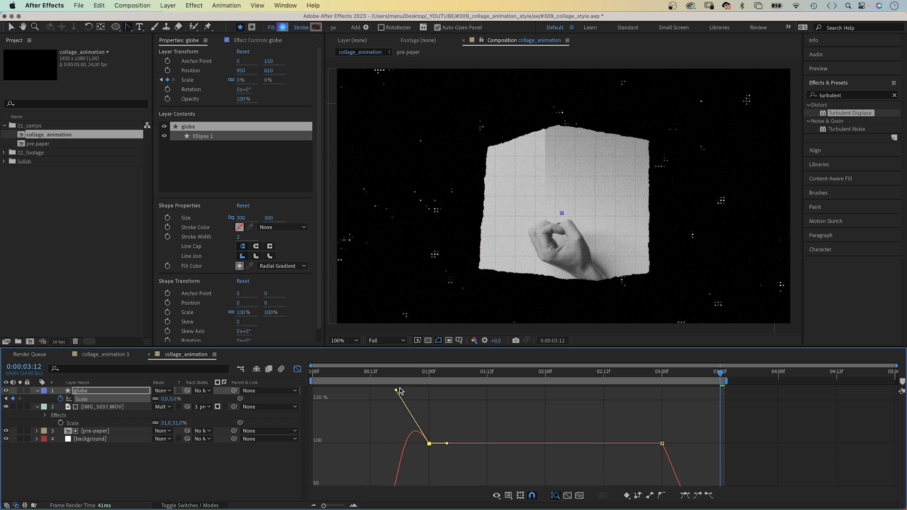
pyautogui.click(380, 373)
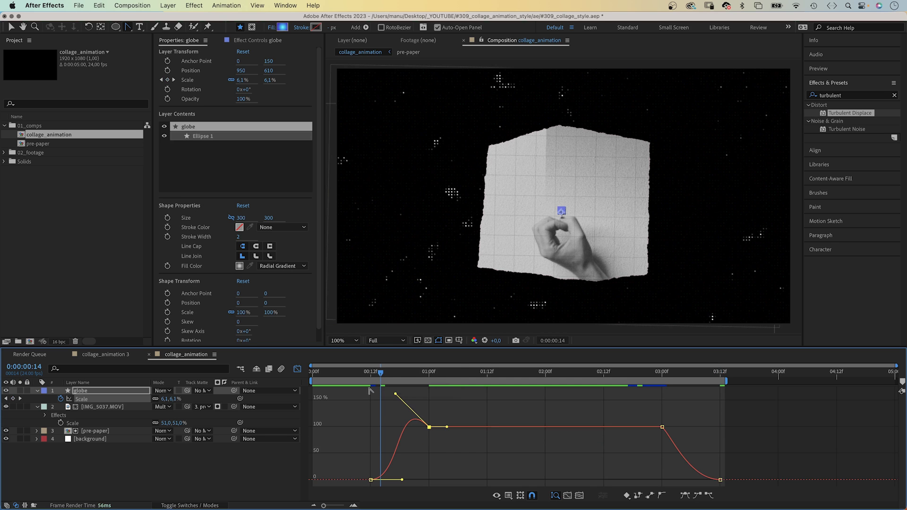
pyautogui.press('space')
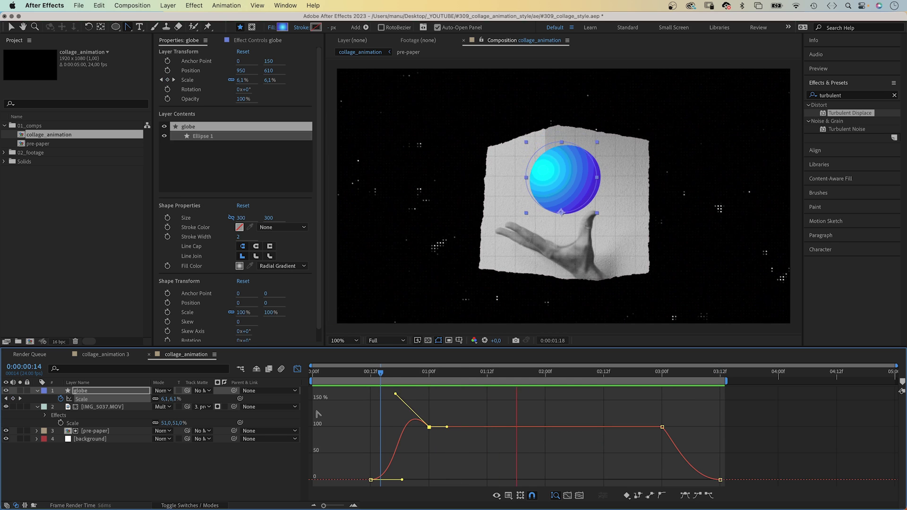
pyautogui.moveTo(380, 373); pyautogui.dragTo(356, 374)
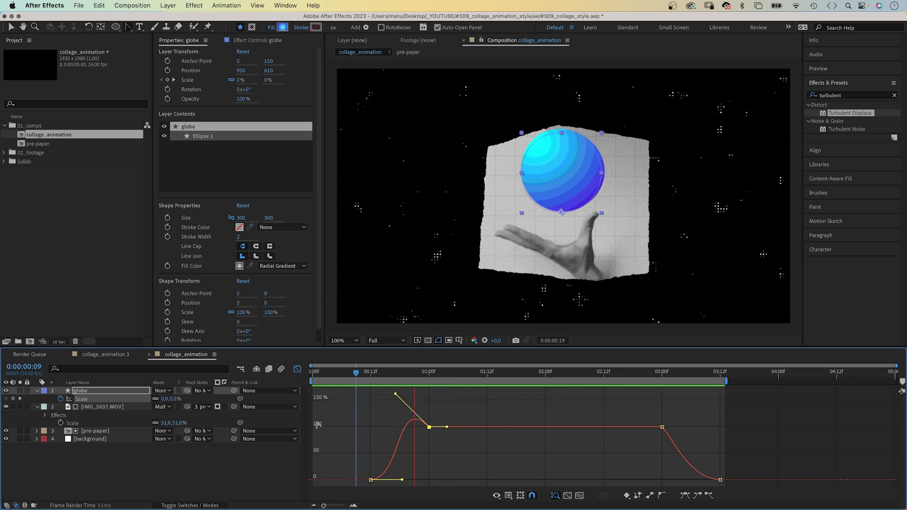
pyautogui.press('space')
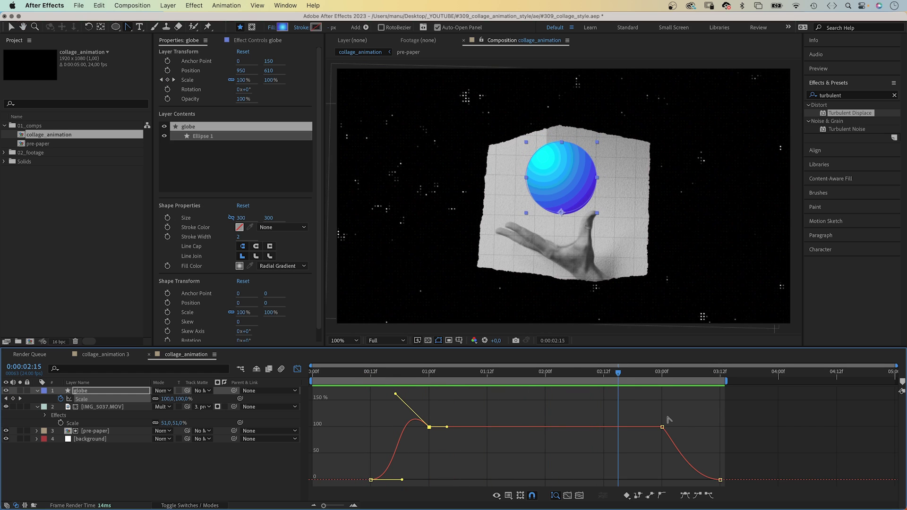
# Add an overshoot bump after the 3:00 keyframe, then preview the whole animation from the start
pyautogui.click(663, 427)
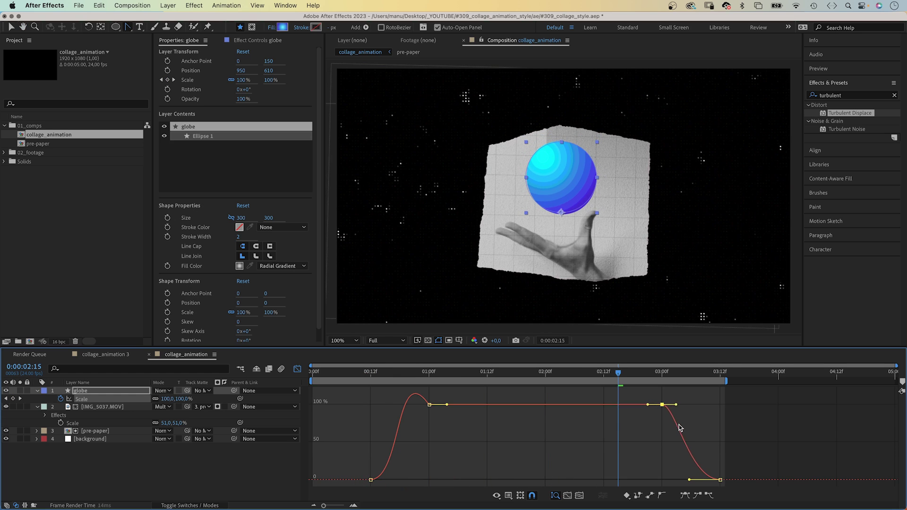
pyautogui.moveTo(680, 406); pyautogui.dragTo(689, 390)
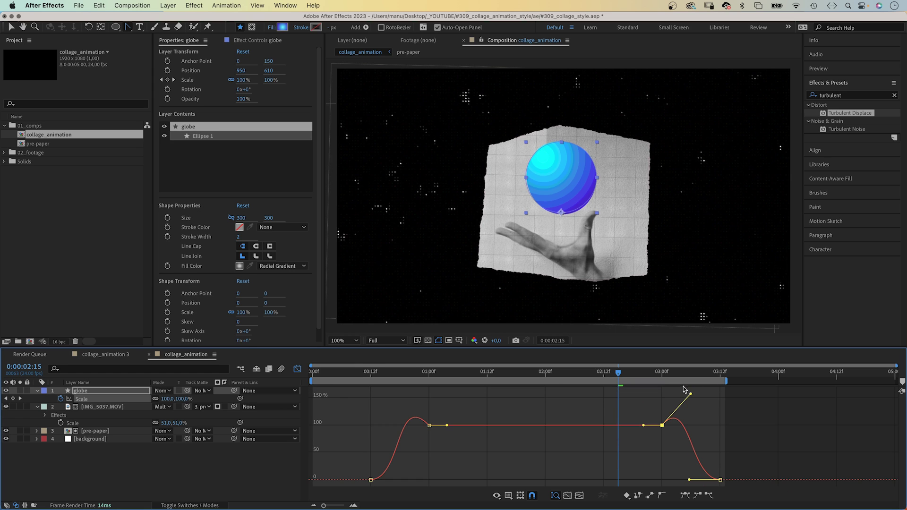
pyautogui.press('v')
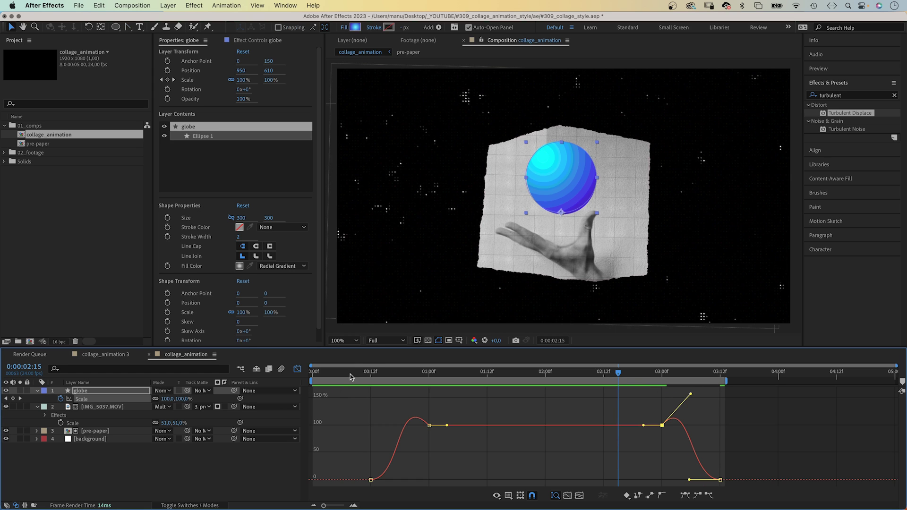
pyautogui.moveTo(350, 376); pyautogui.dragTo(312, 376)
pyautogui.click(177, 454)
pyautogui.press('space')
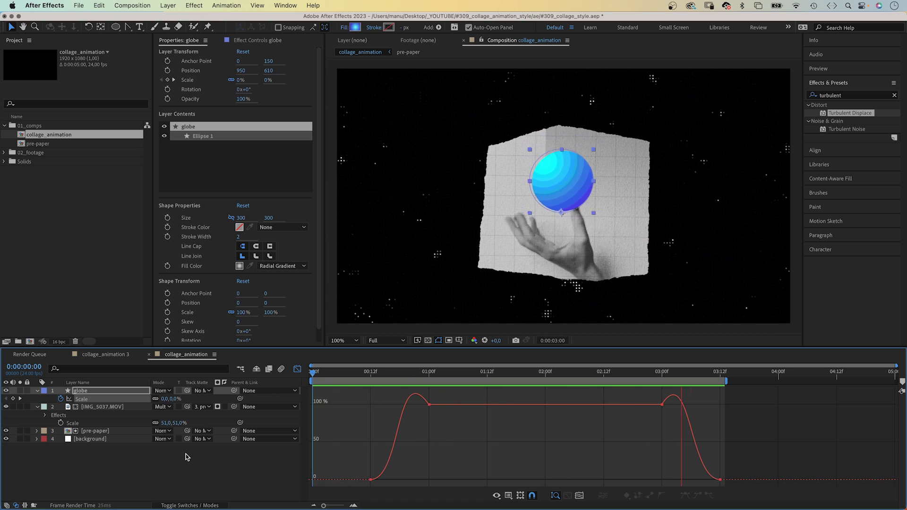
# Leave the Graph Editor to show the globe's layer bar and Scale keyframes again
pyautogui.click(297, 370)
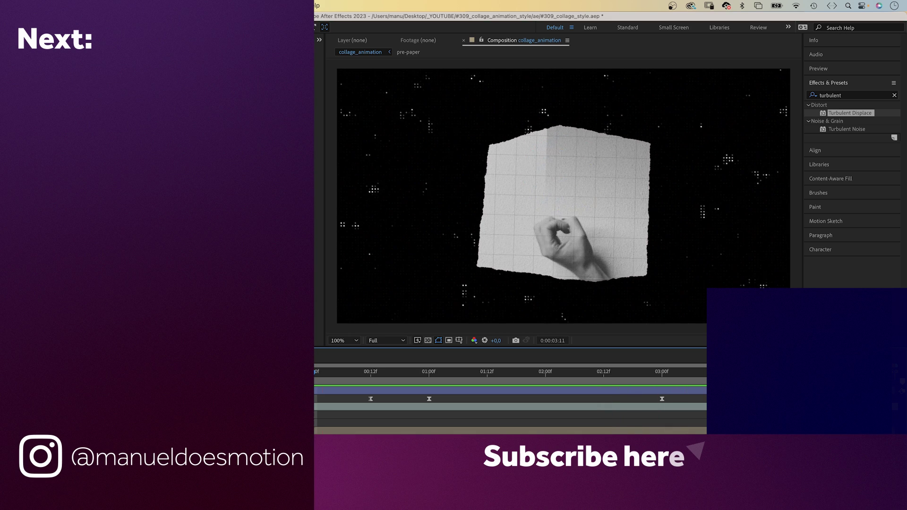